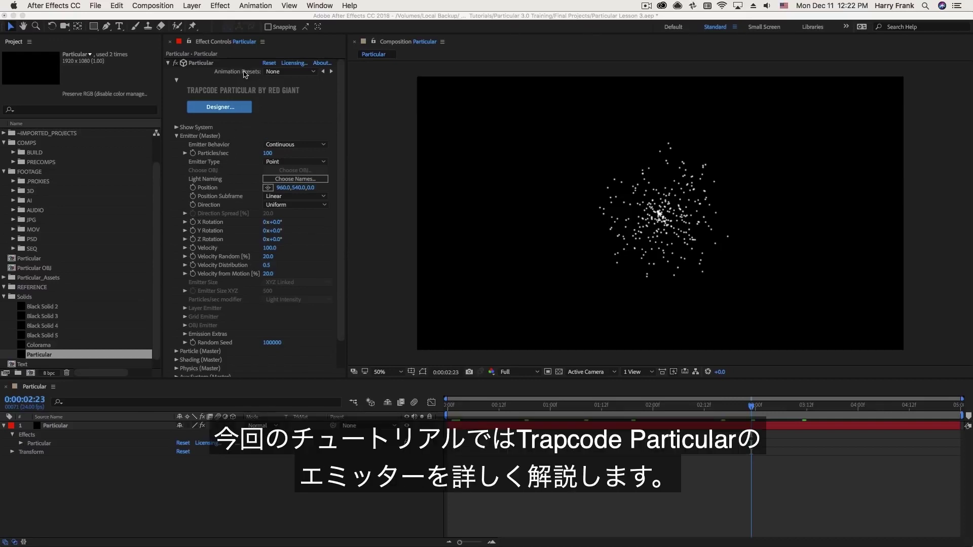
Step: Open the Designer for the Particular effect
click(313, 128)
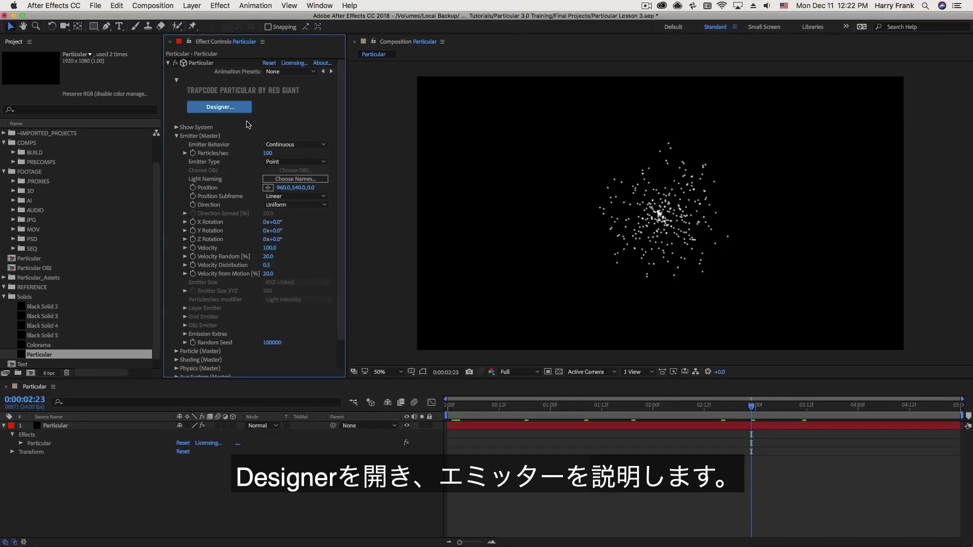
click(207, 105)
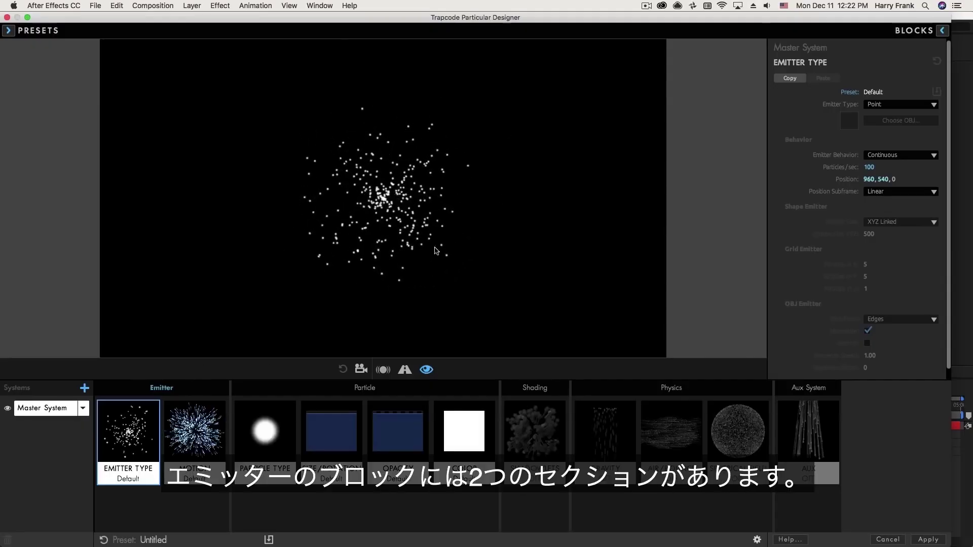
Step: Examine the settings of the Emitter Type and Motion blocks, including the emitter's position values
click(189, 423)
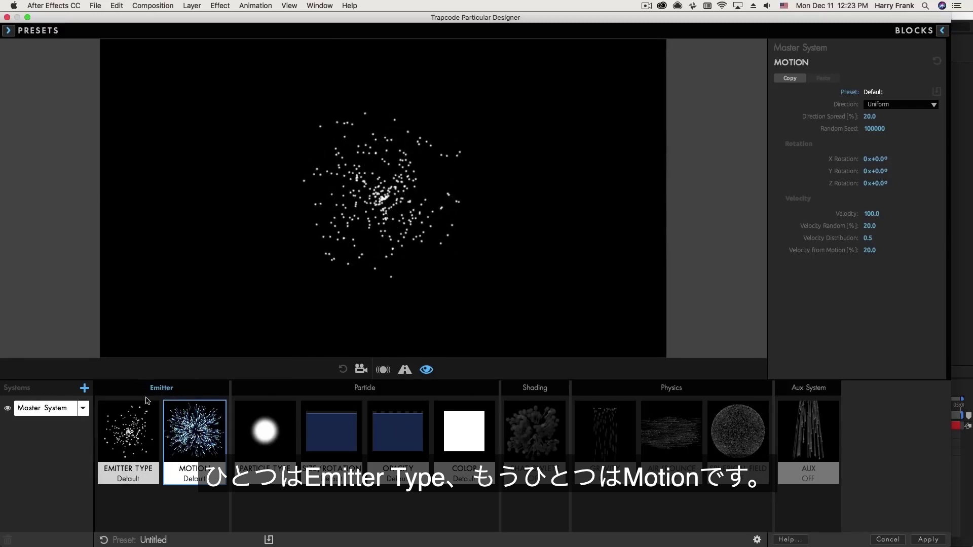
click(118, 439)
click(172, 431)
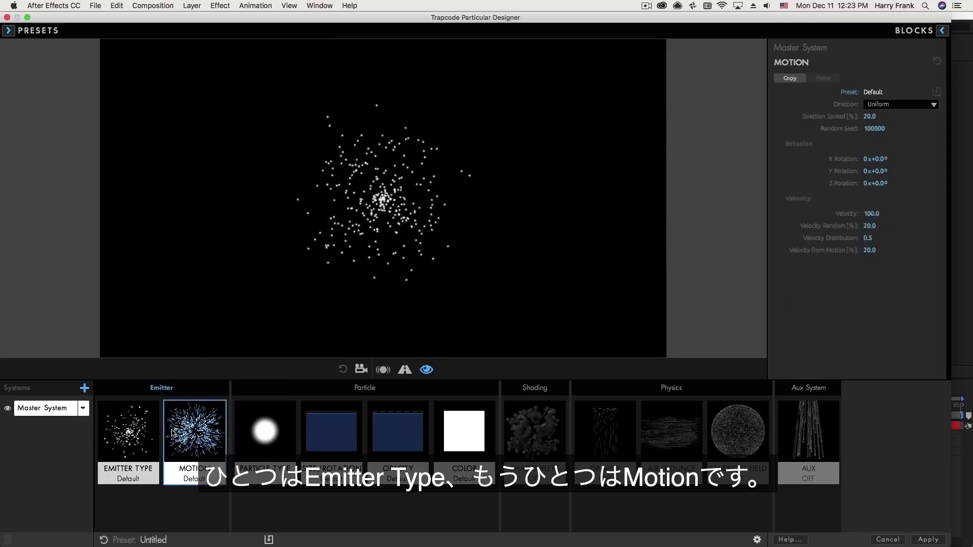
click(135, 419)
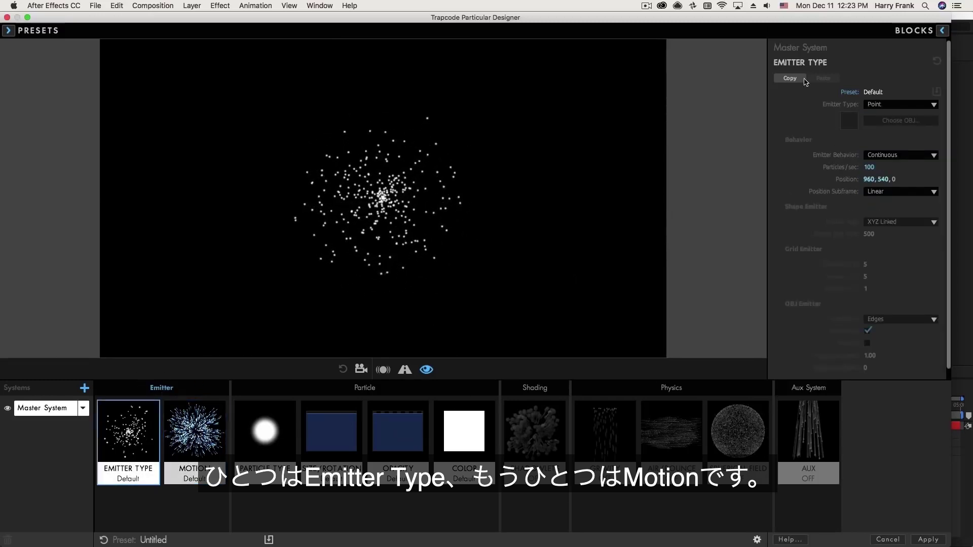
click(185, 426)
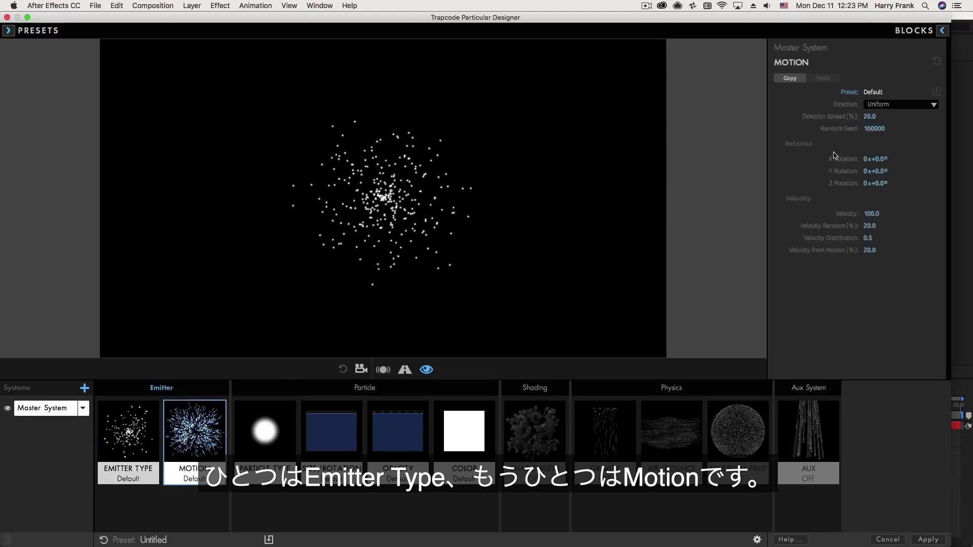
click(143, 420)
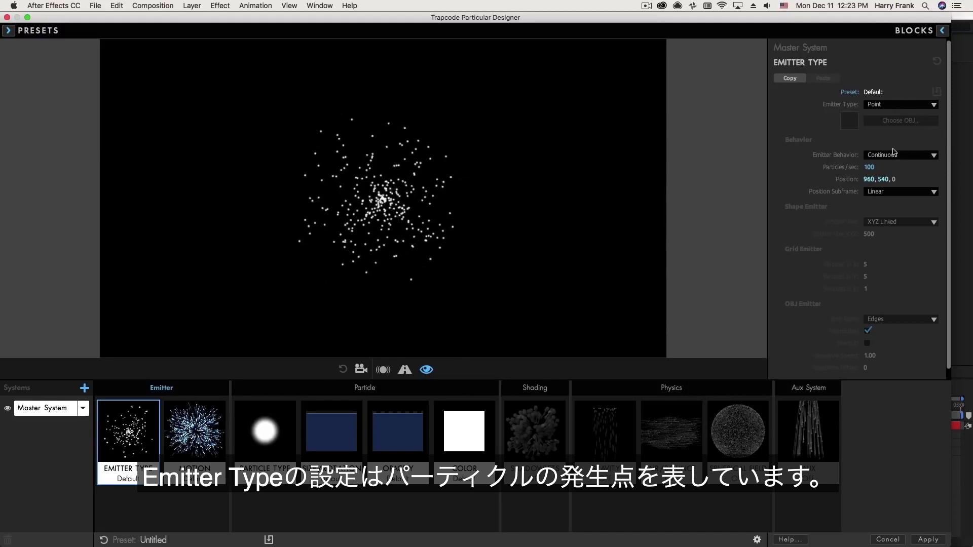
mouse_move(876, 179)
mouse_down()
mouse_move(853, 179)
mouse_move(877, 195)
mouse_move(890, 187)
mouse_up()
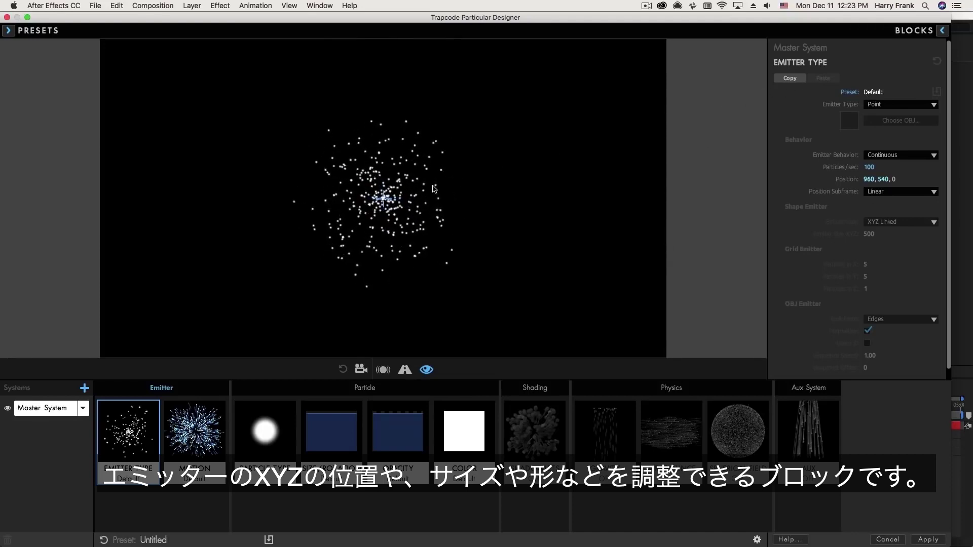
Step: Set the emitter type to Box and look over the other available emitter types
click(888, 105)
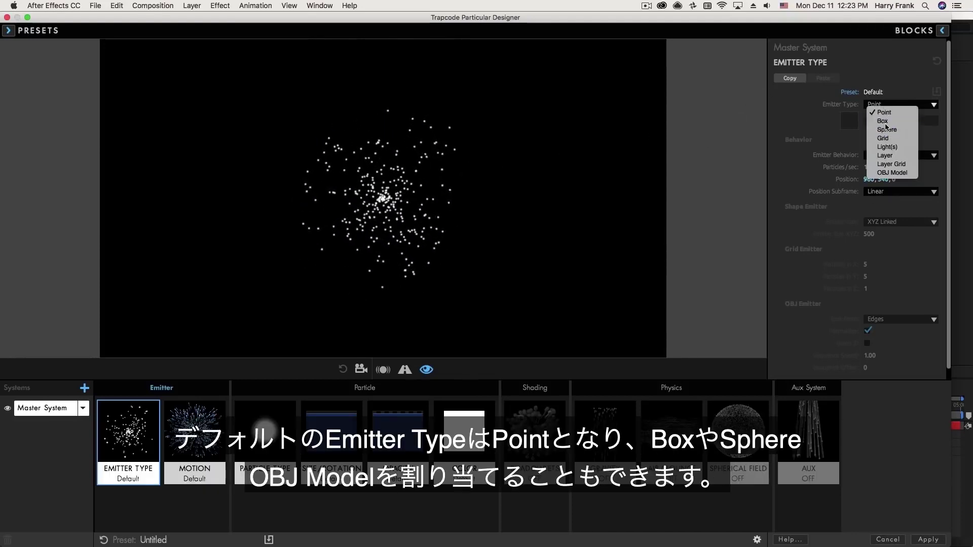
click(883, 121)
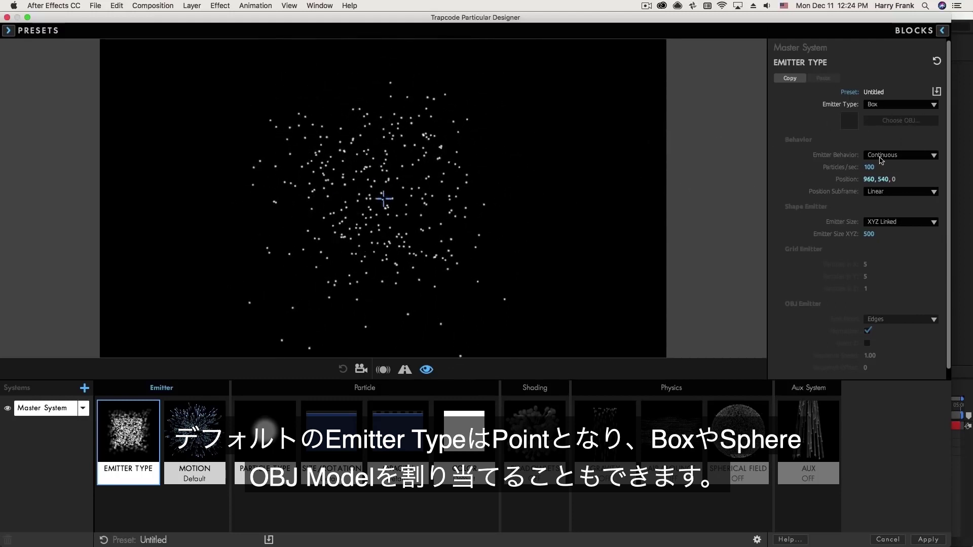
click(896, 110)
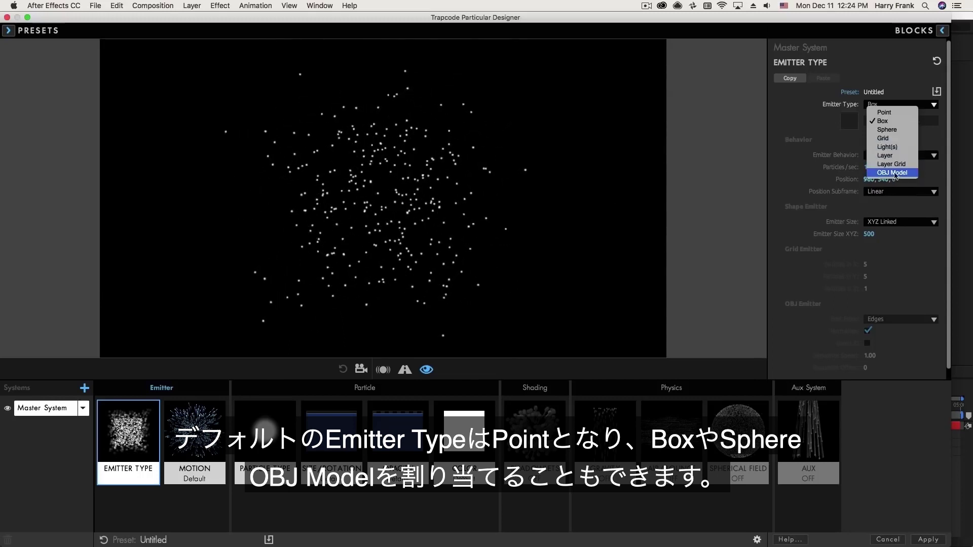
click(777, 257)
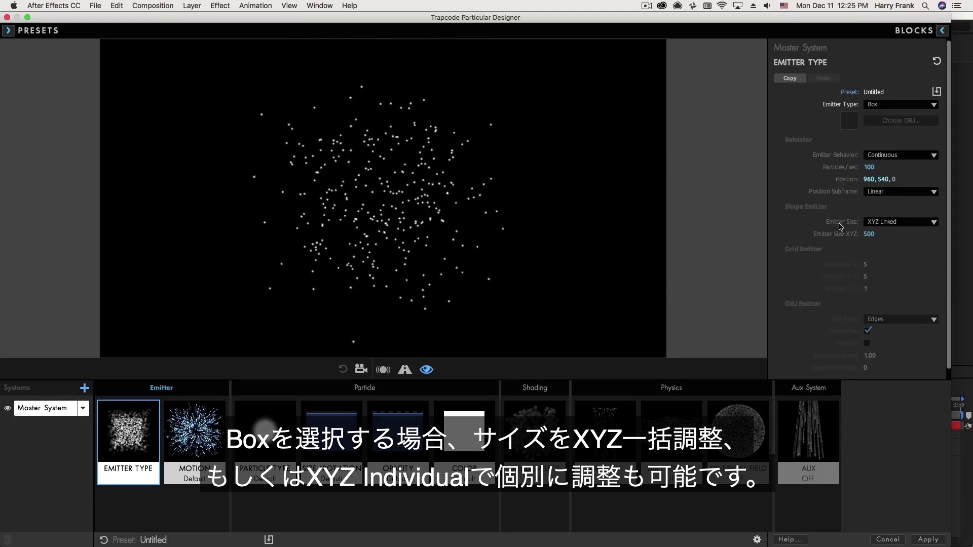
Step: Keep the Box emitter's size XYZ Linked and enlarge Emitter Size XYZ to about 643
click(871, 223)
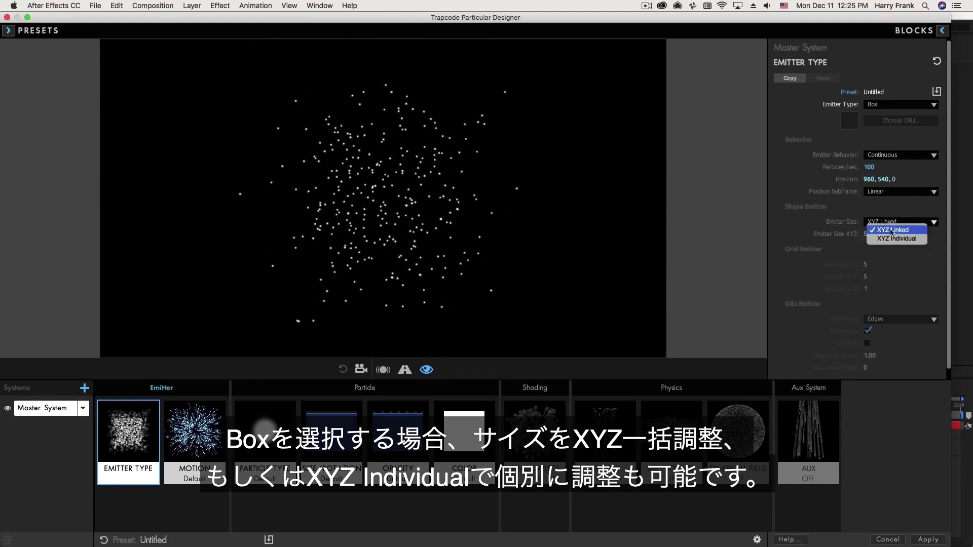
click(882, 231)
drag(882, 234, 884, 234)
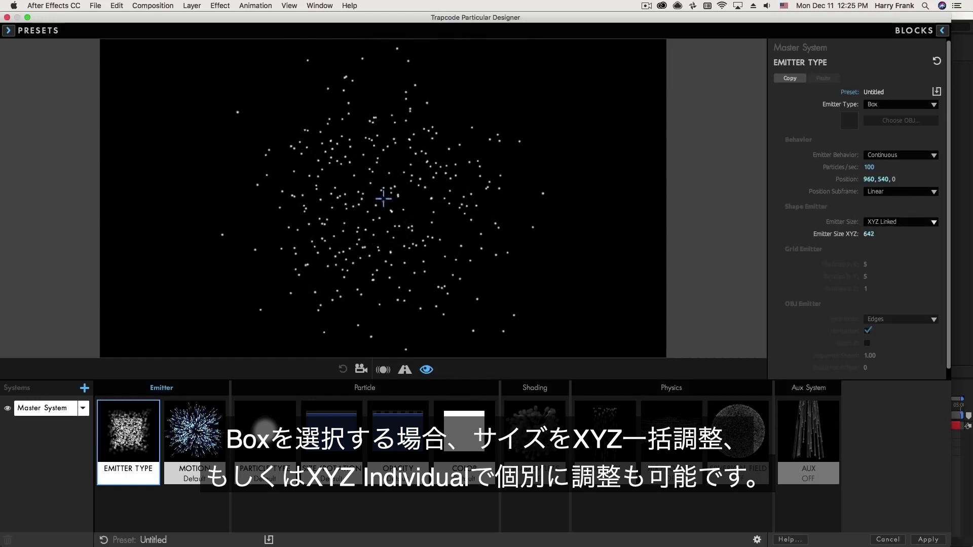
Step: Switch Emitter Size to XYZ Individual, with Emitter Size X at about 1420 and Emitter Size Y at about 696
click(884, 223)
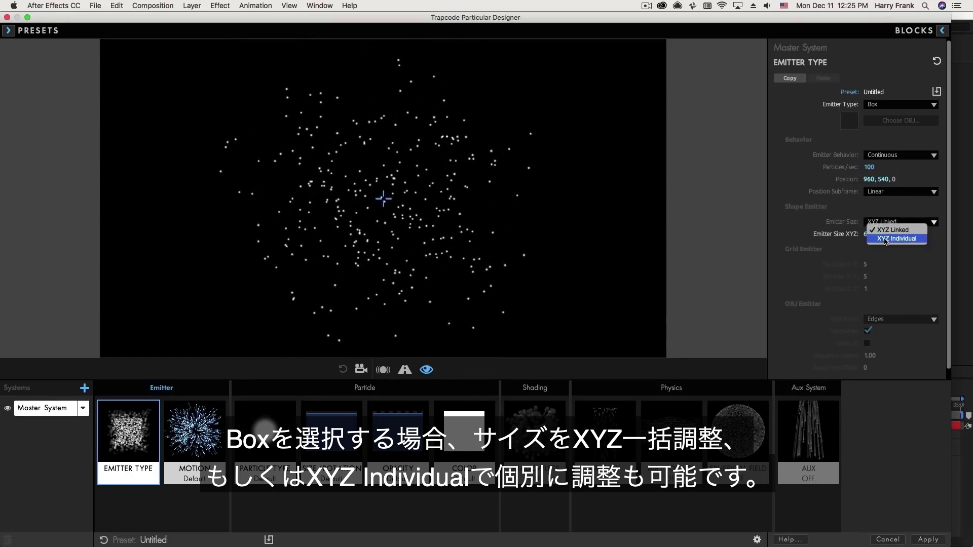
click(927, 240)
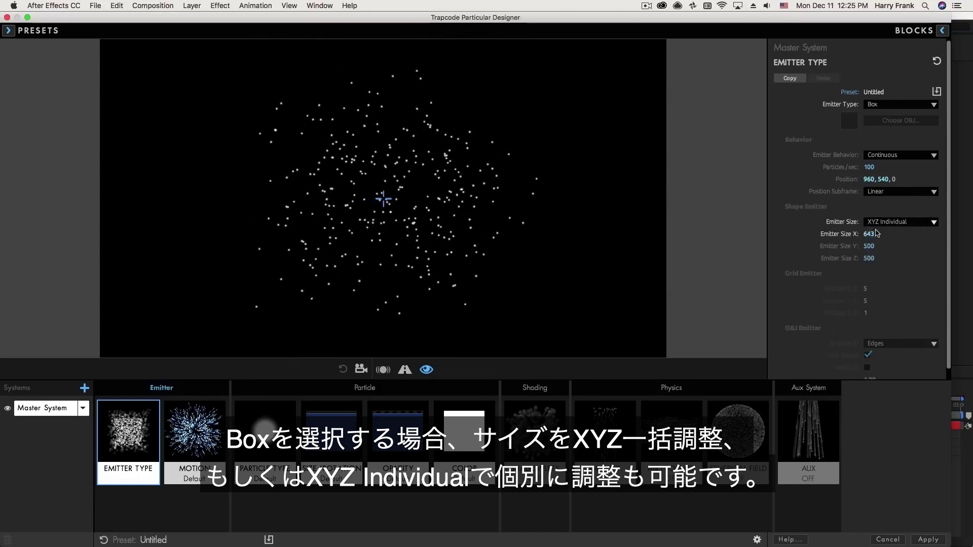
drag(883, 245, 927, 246)
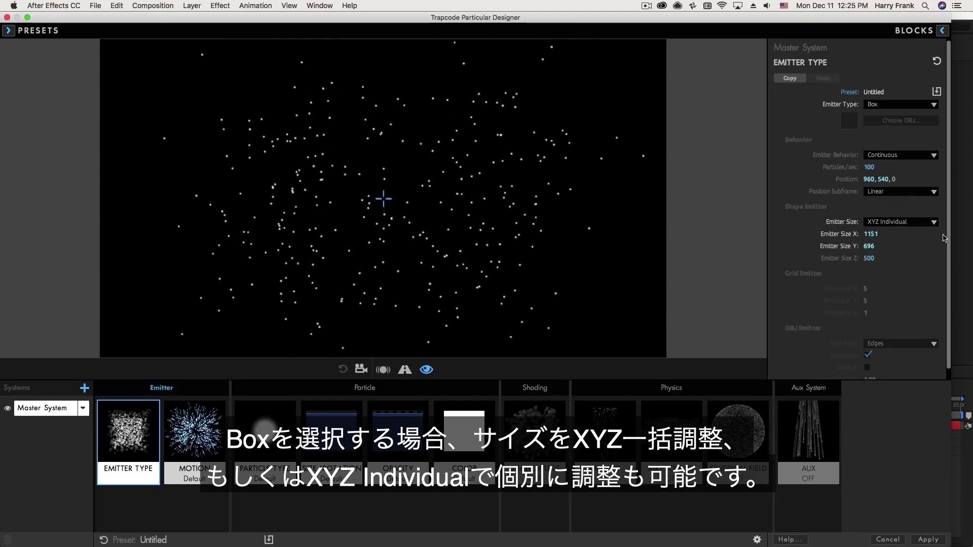
drag(870, 234, 962, 239)
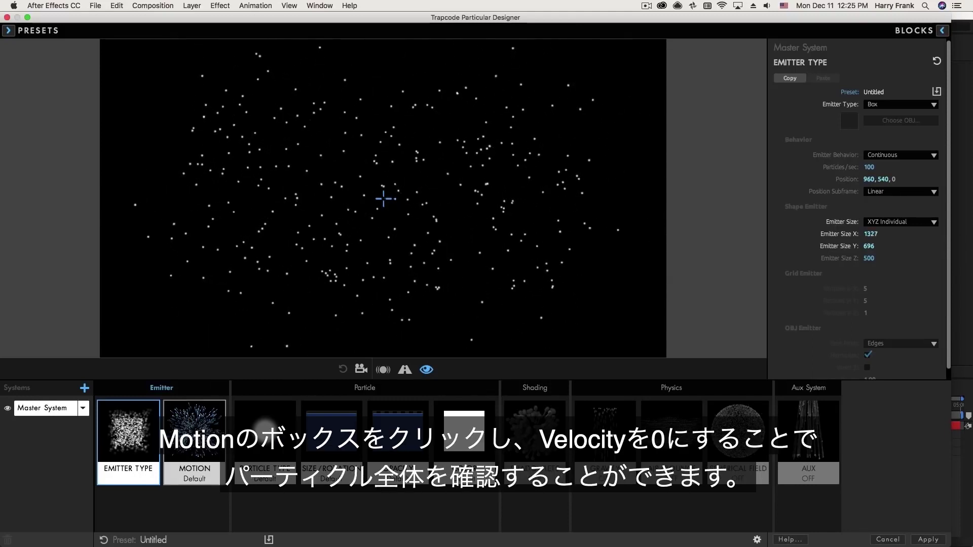
Step: Set the Velocity in the Motion block to 0
click(195, 436)
click(871, 213)
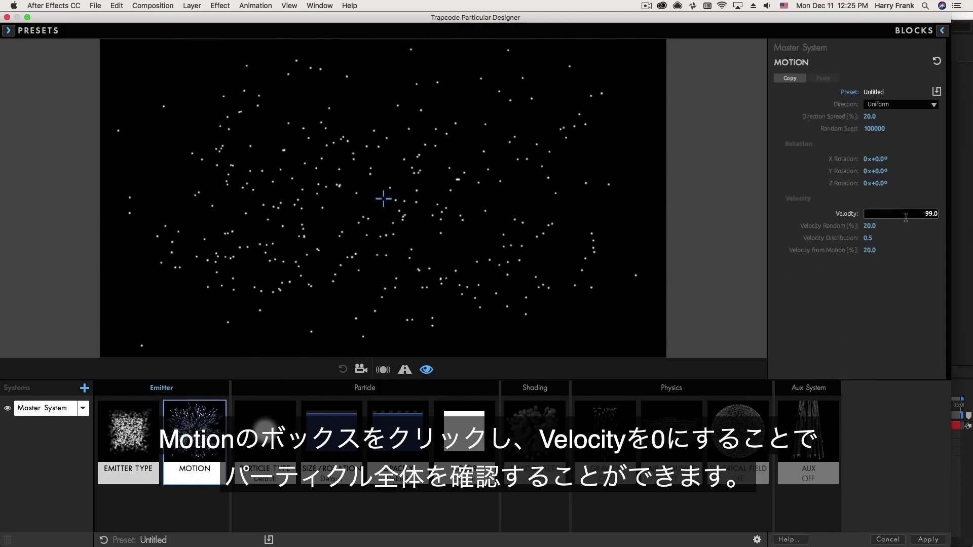
drag(942, 213, 972, 155)
text(0)
key(Return)
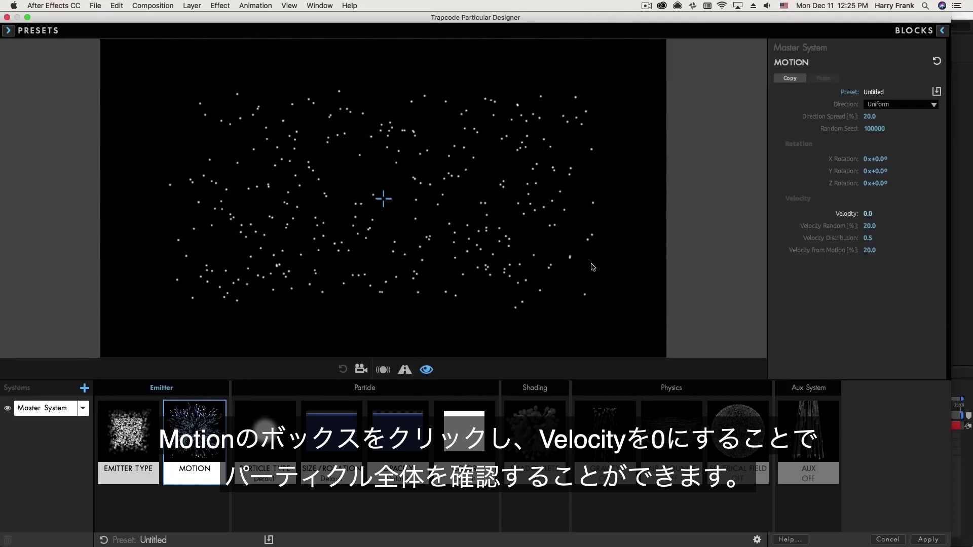
Step: Enlarge the Box emitter to about 2150 in X, 1188 in Y and 6262 in Z
click(157, 404)
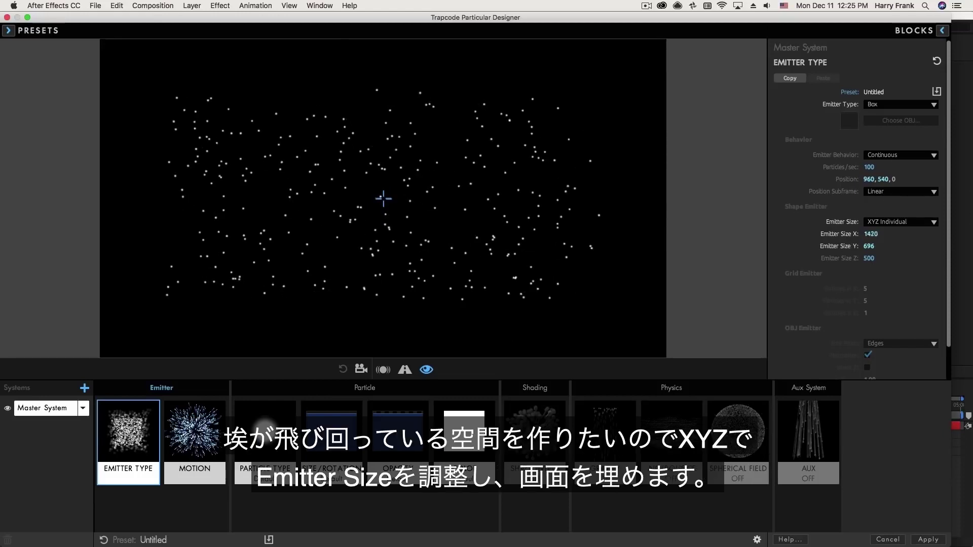
drag(870, 234, 897, 245)
mouse_move(868, 258)
mouse_down()
mouse_move(958, 260)
mouse_move(851, 260)
mouse_up()
drag(917, 260, 957, 260)
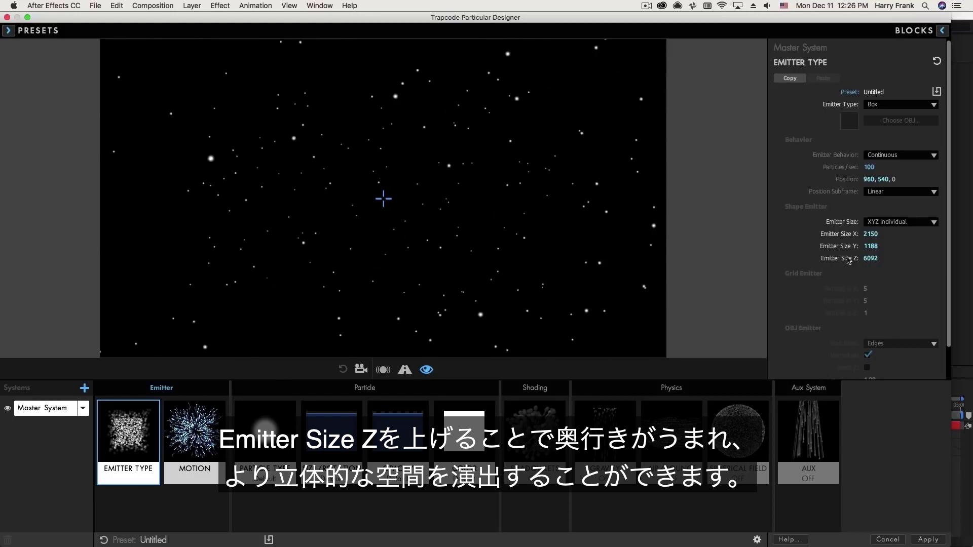
drag(877, 259, 886, 259)
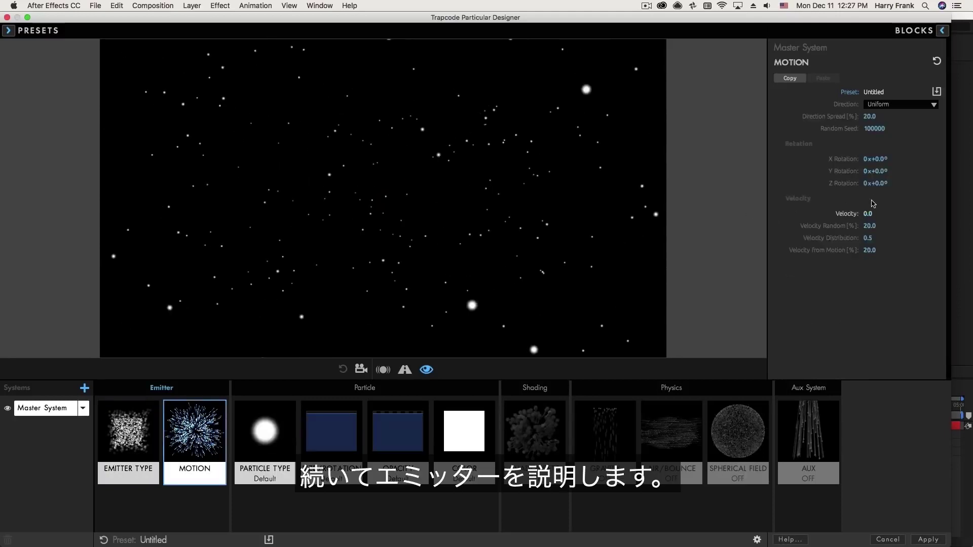
Step: Try several Velocity values with the Uniform direction, such as 33 and 18, and end at 5
mouse_move(868, 214)
mouse_down()
mouse_move(877, 213)
mouse_move(849, 213)
mouse_move(889, 214)
mouse_move(836, 213)
mouse_move(873, 213)
mouse_move(852, 213)
mouse_up()
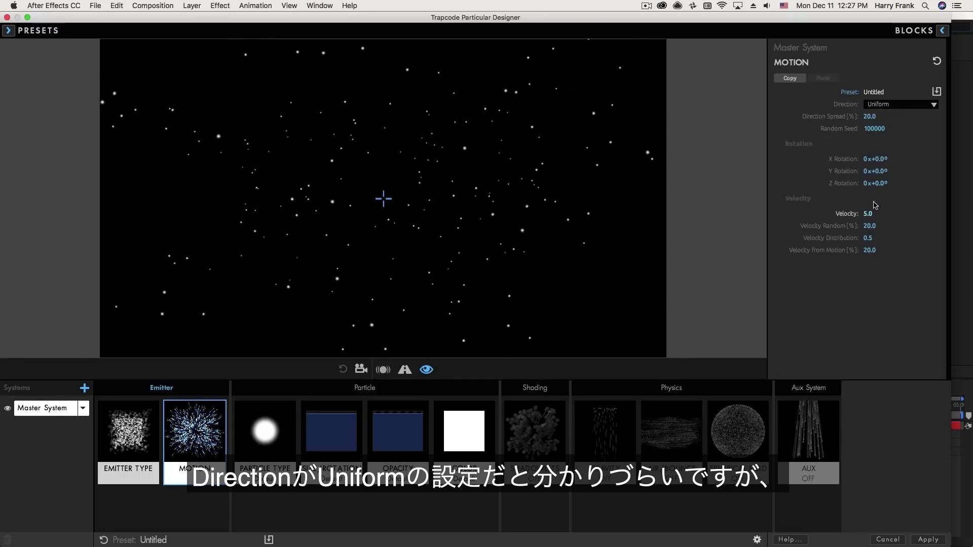
drag(863, 210, 869, 211)
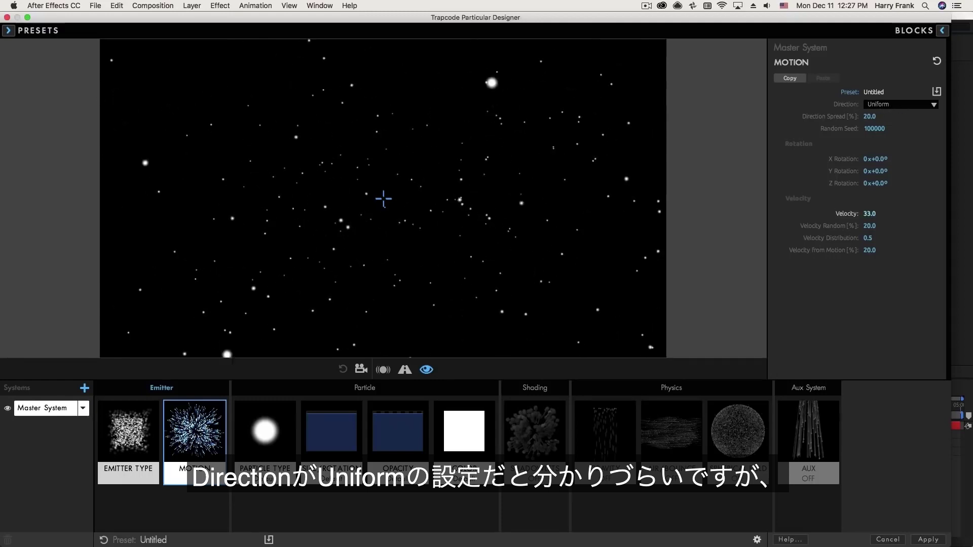
click(885, 105)
click(715, 108)
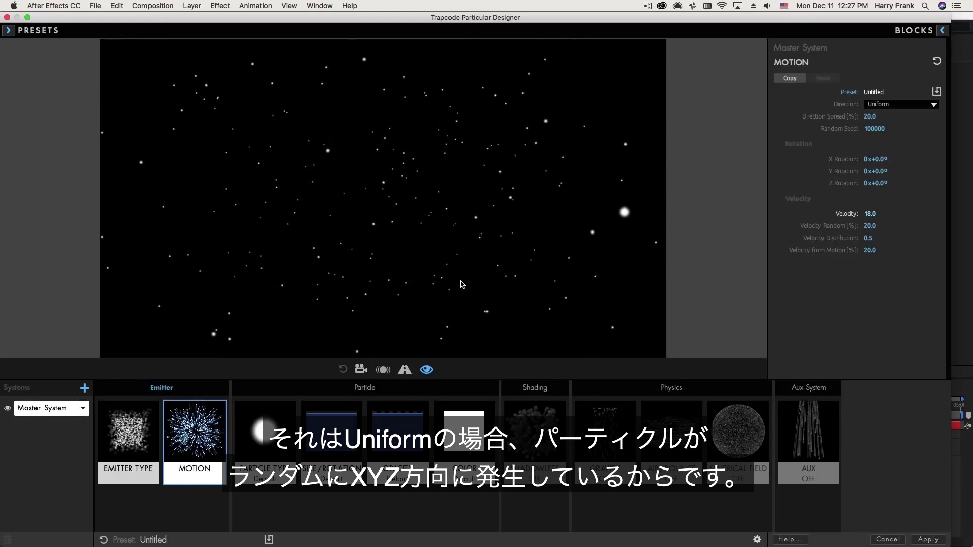
mouse_move(865, 214)
mouse_down()
mouse_move(900, 214)
mouse_move(858, 213)
mouse_up()
Step: Set the Motion direction to Directional and try a Velocity of about 143, followed by about -293
click(875, 105)
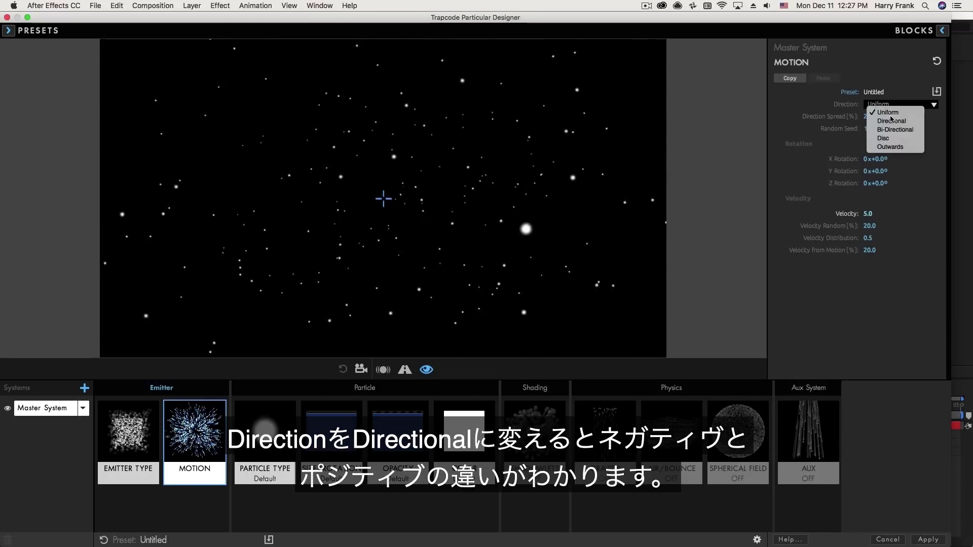
click(892, 120)
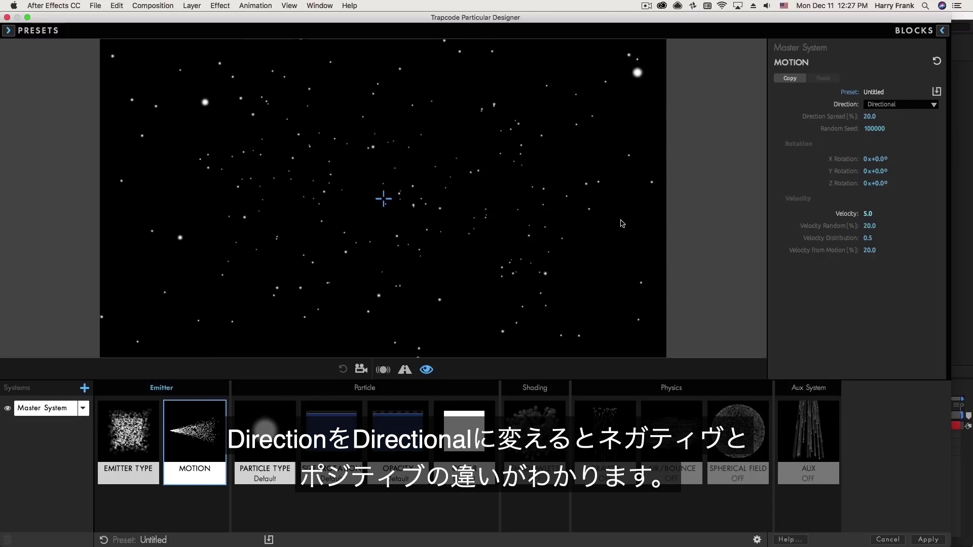
drag(867, 212, 880, 192)
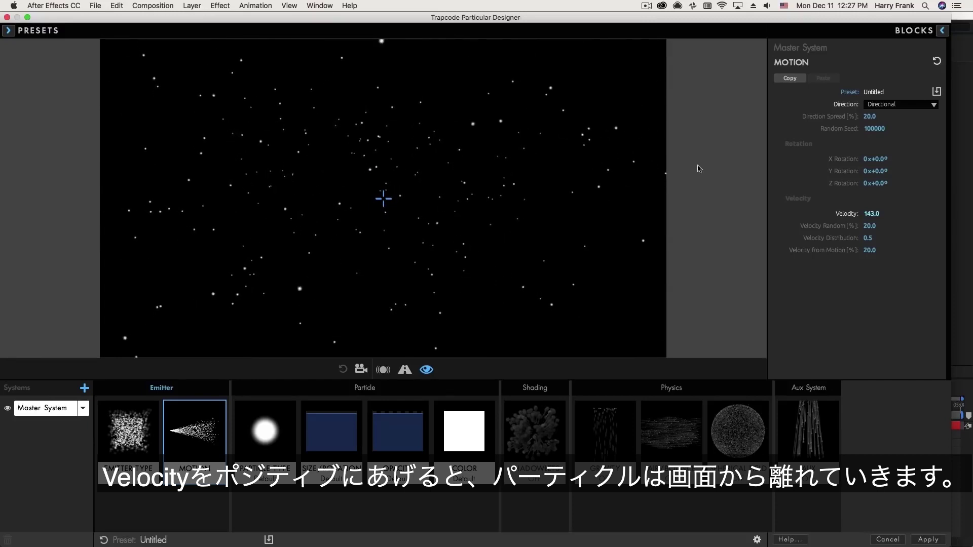
drag(868, 215, 810, 215)
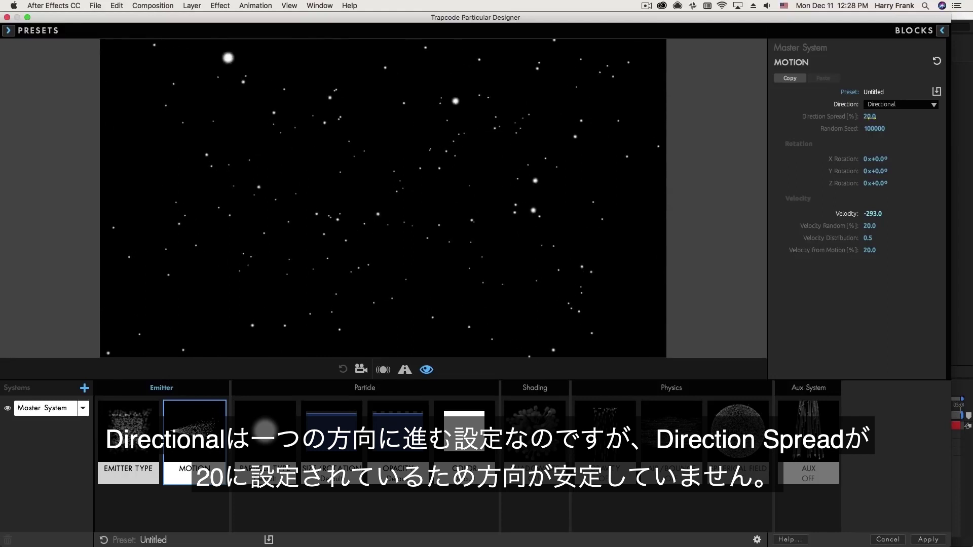
Step: Reduce Direction Spread to 0 and raise the Velocity to about 346
drag(870, 116, 861, 117)
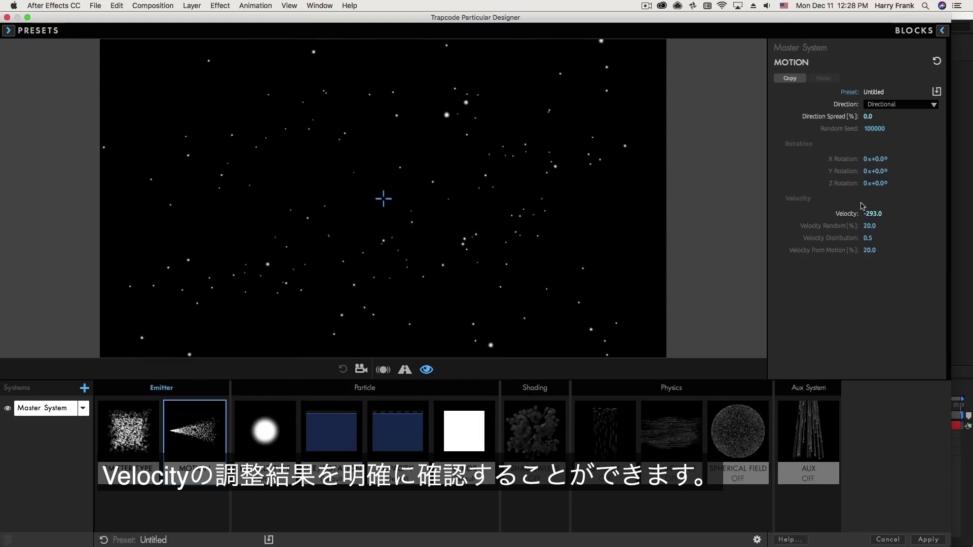
drag(868, 213, 953, 218)
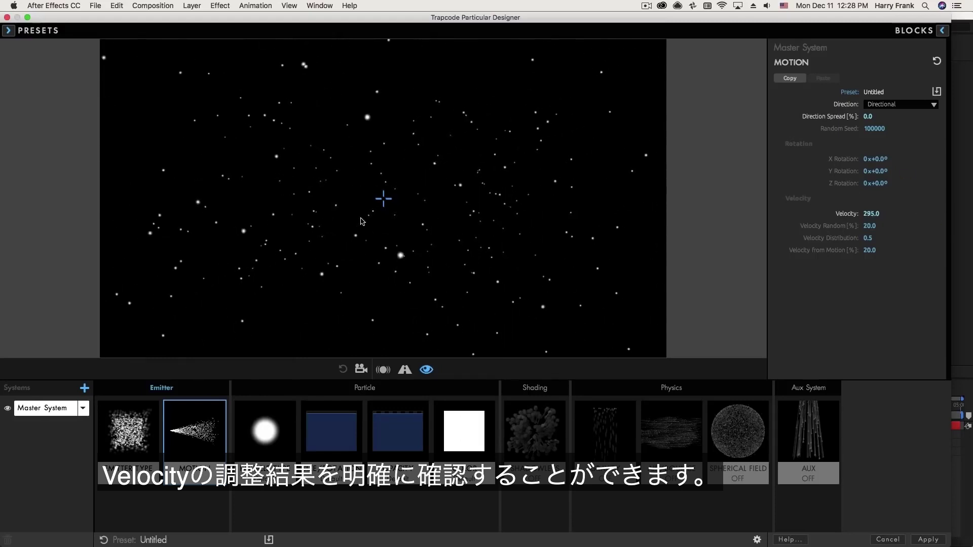
drag(867, 214, 893, 213)
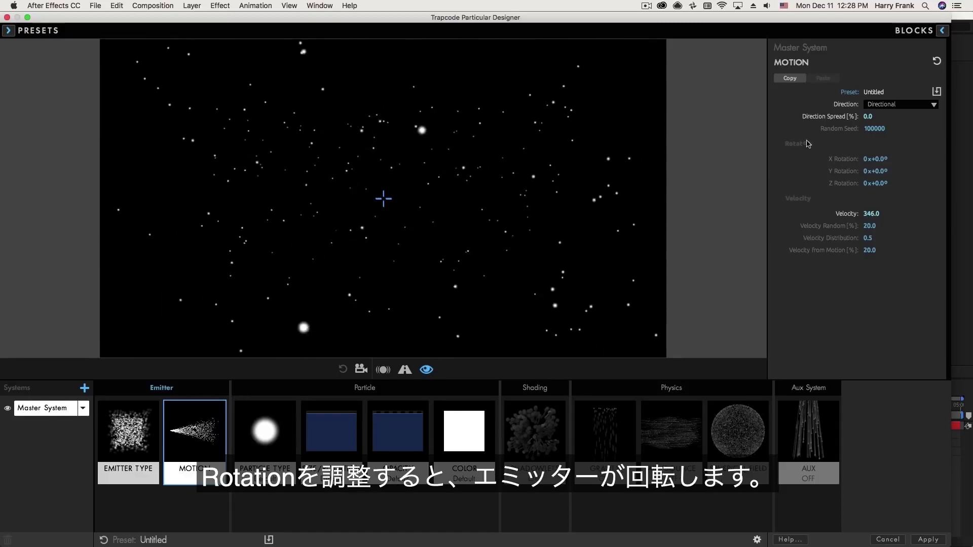
Step: Set the emitter's Y Rotation to 90° and return to the Emitter Type settings
drag(883, 170, 945, 170)
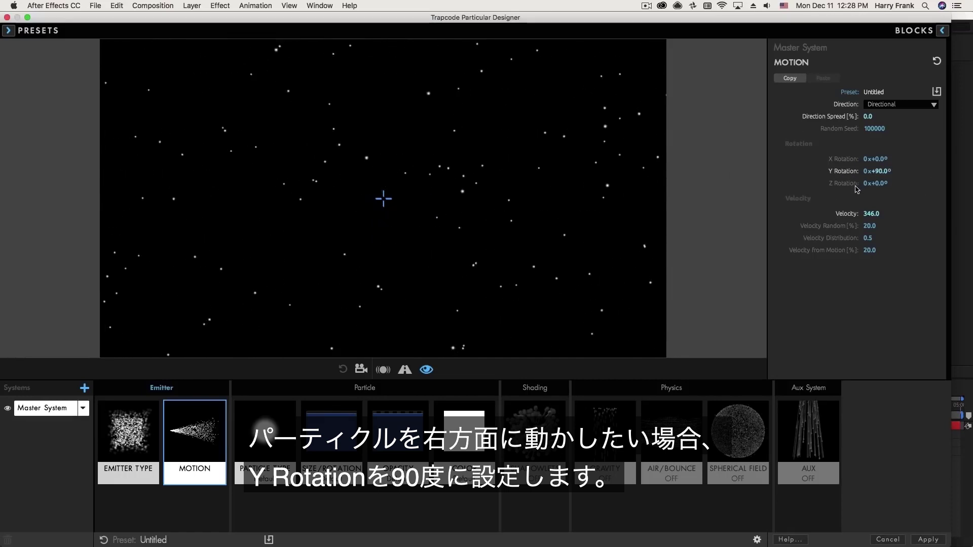
click(137, 418)
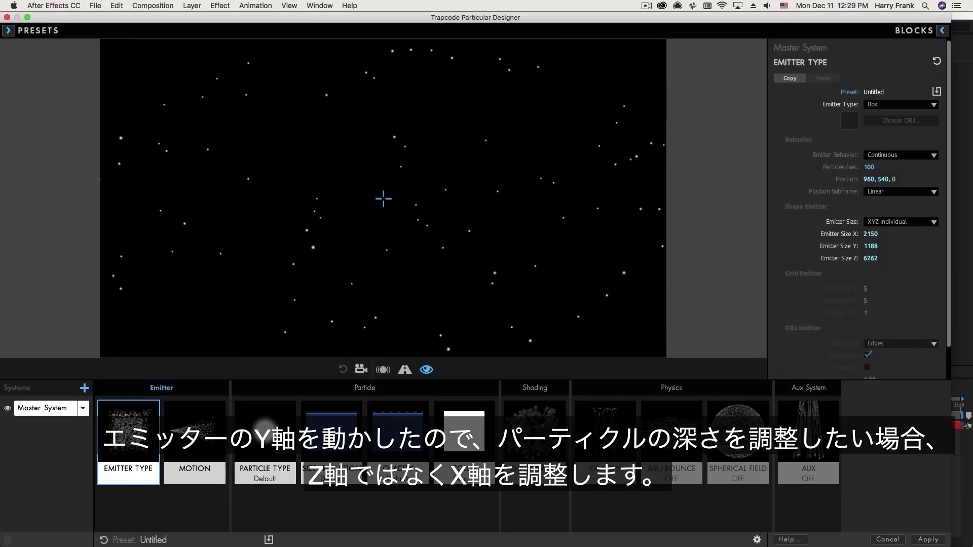
Step: Widen the box emitter's Size X to 6210 and reduce its Size Z to about 3392
drag(871, 234, 912, 233)
drag(871, 234, 928, 234)
mouse_move(870, 258)
mouse_down()
mouse_move(858, 258)
mouse_move(887, 258)
mouse_move(852, 258)
mouse_up()
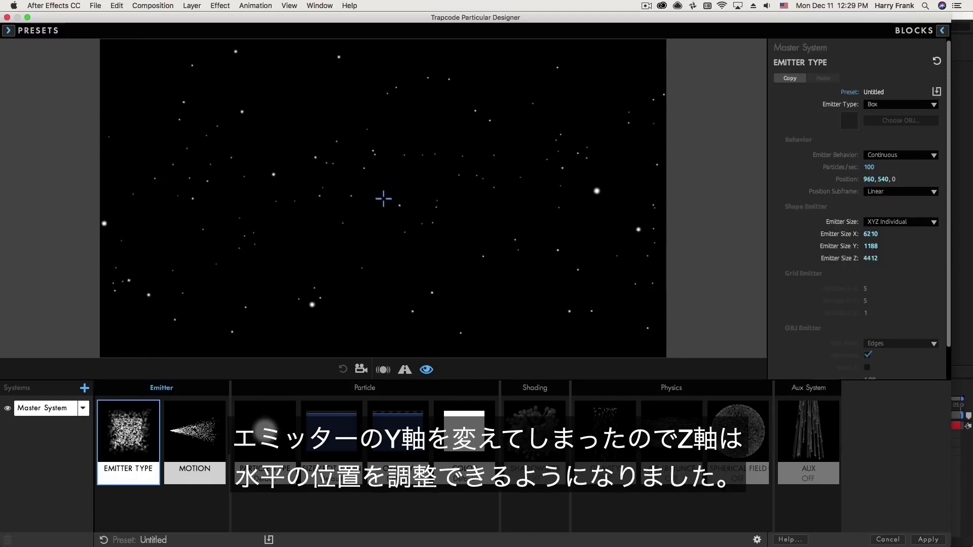
Step: Reset the emitter's Y Rotation to 0° in the Motion settings
click(194, 436)
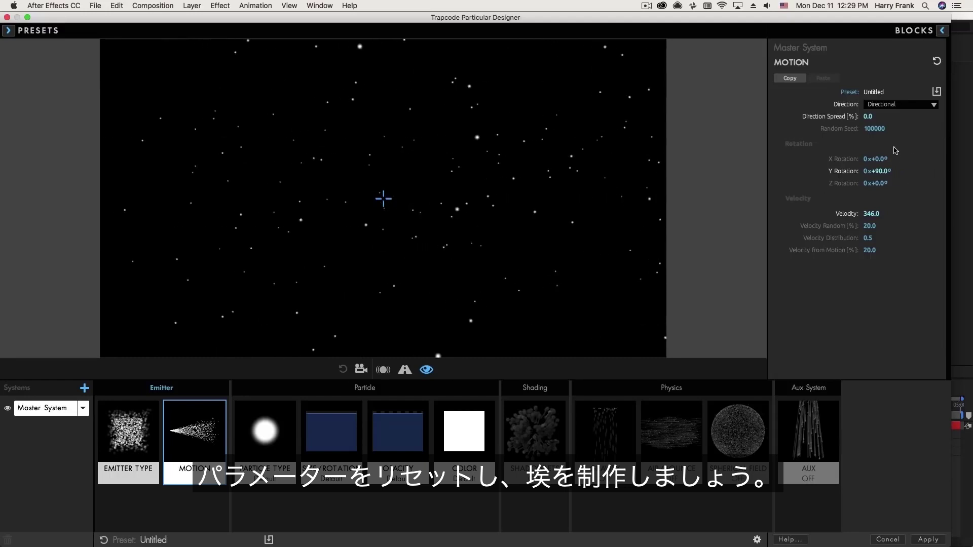
click(887, 170)
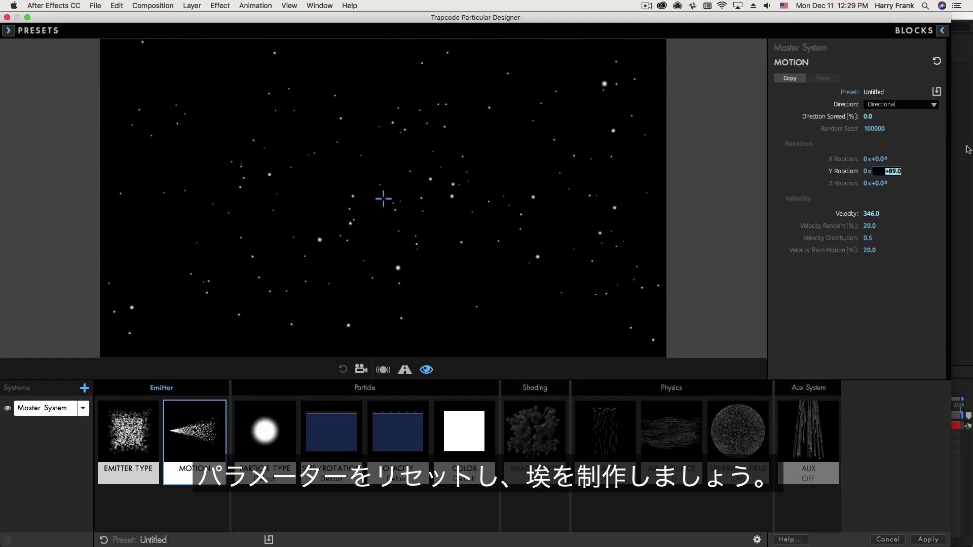
text(0)
key(Return)
Step: Resize the box emitter to about 3804 in X, 1878 in Y and 5472 in Z
click(130, 435)
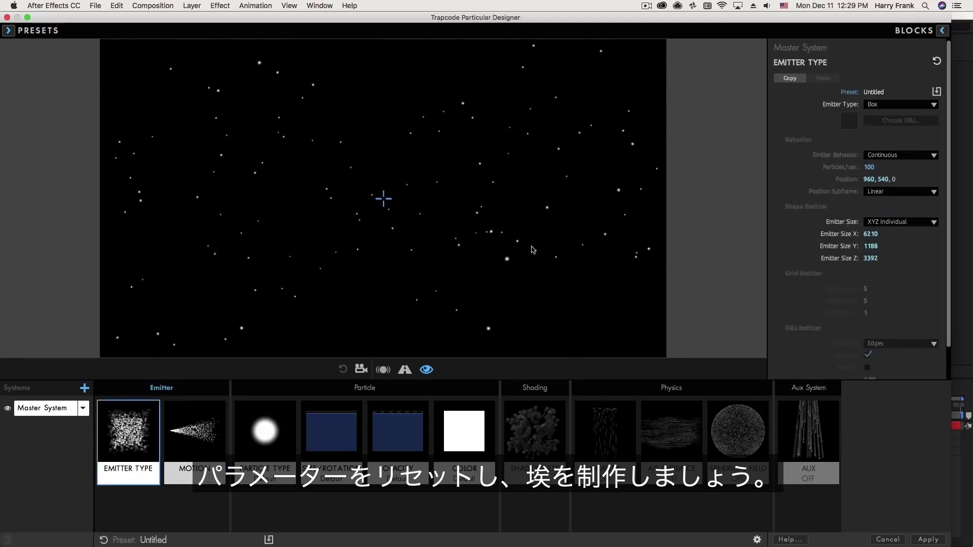
drag(870, 234, 940, 251)
drag(870, 234, 867, 234)
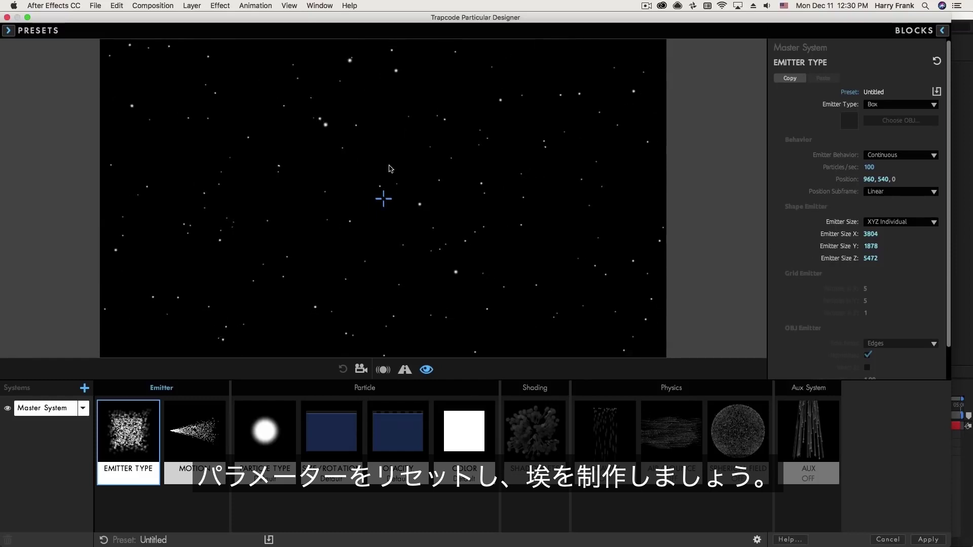
Step: Set the Motion direction to Uniform and lower the Velocity to about 46
click(194, 431)
click(896, 104)
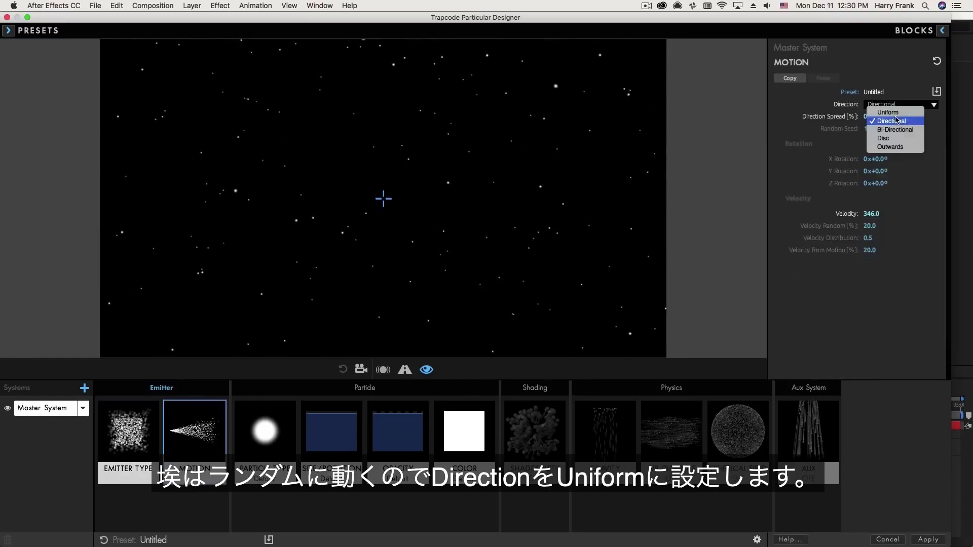
click(893, 112)
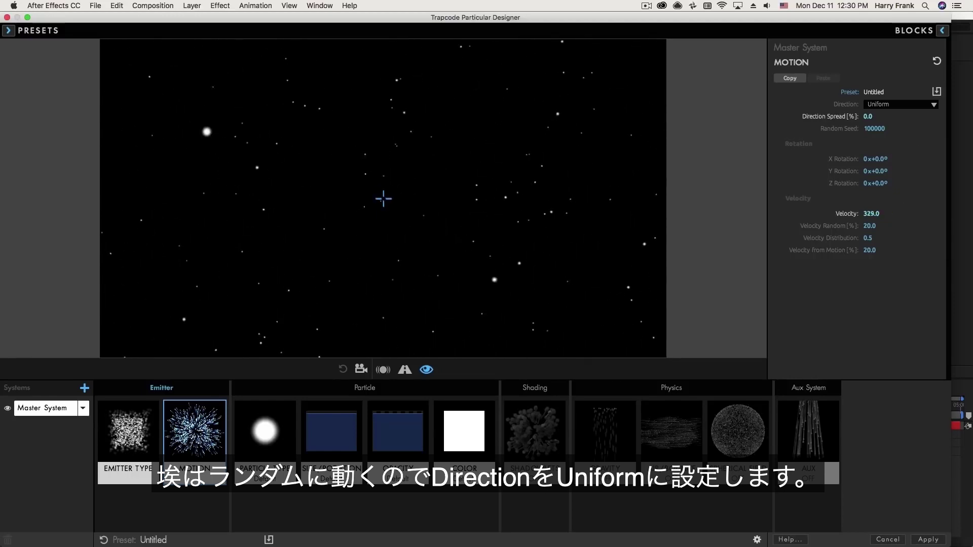
drag(879, 213, 692, 134)
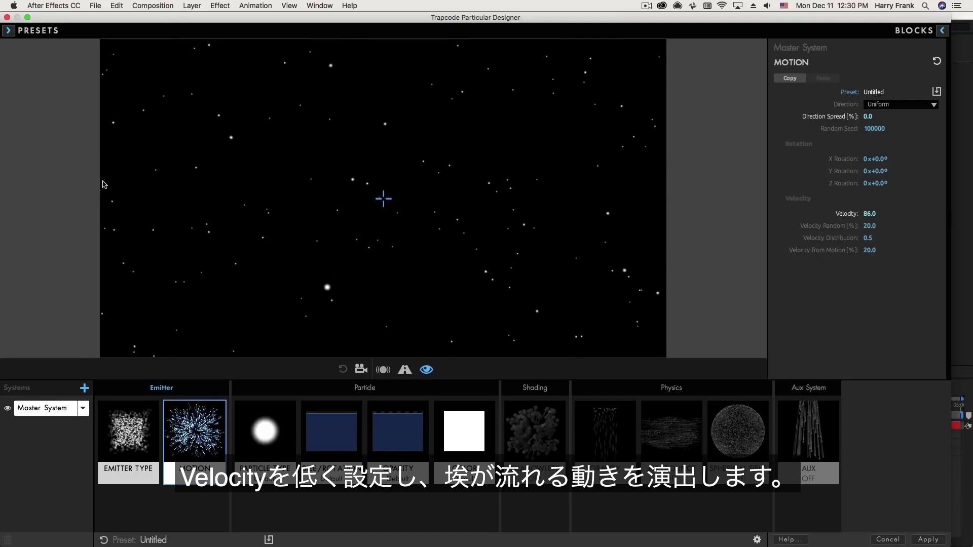
drag(873, 212, 870, 212)
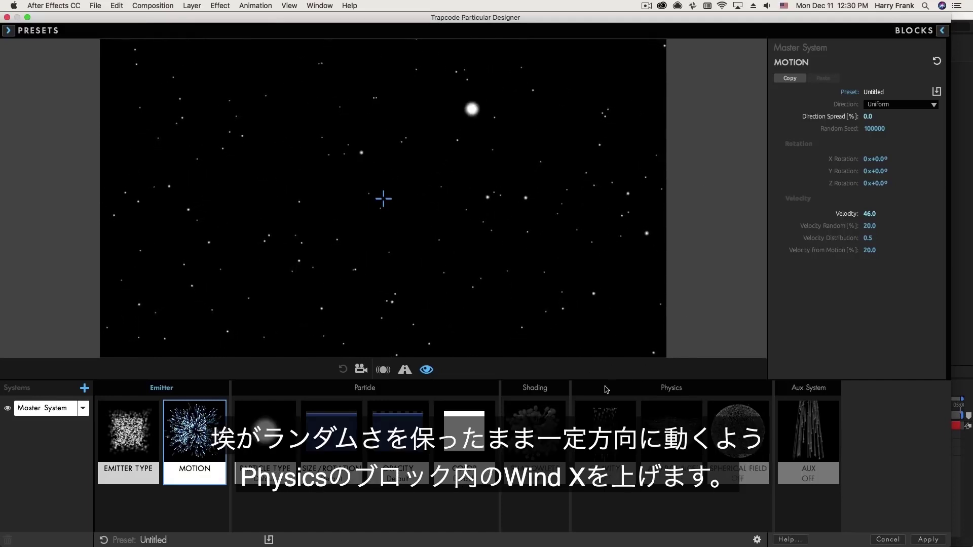
Step: Raise Wind X in the Air/Bounce physics to about 107
click(671, 431)
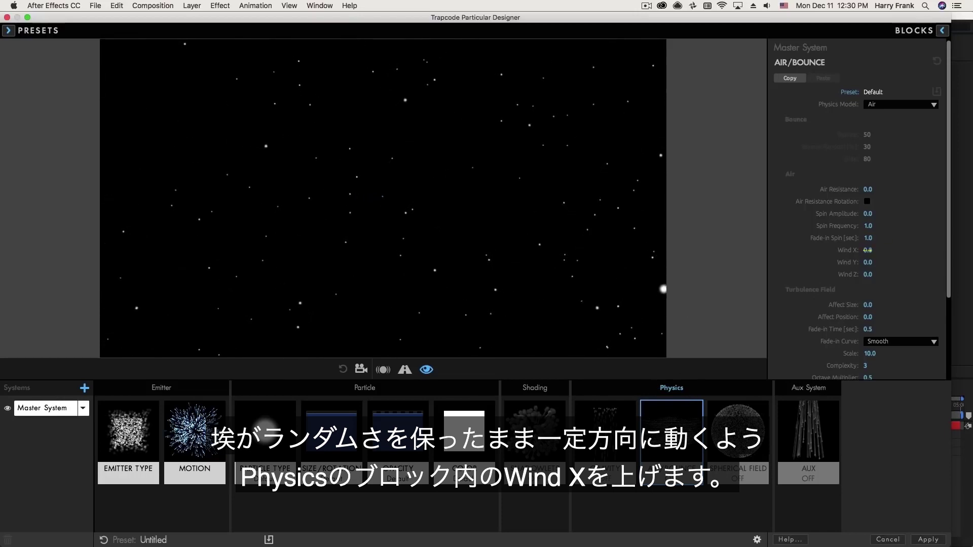
drag(868, 250, 902, 250)
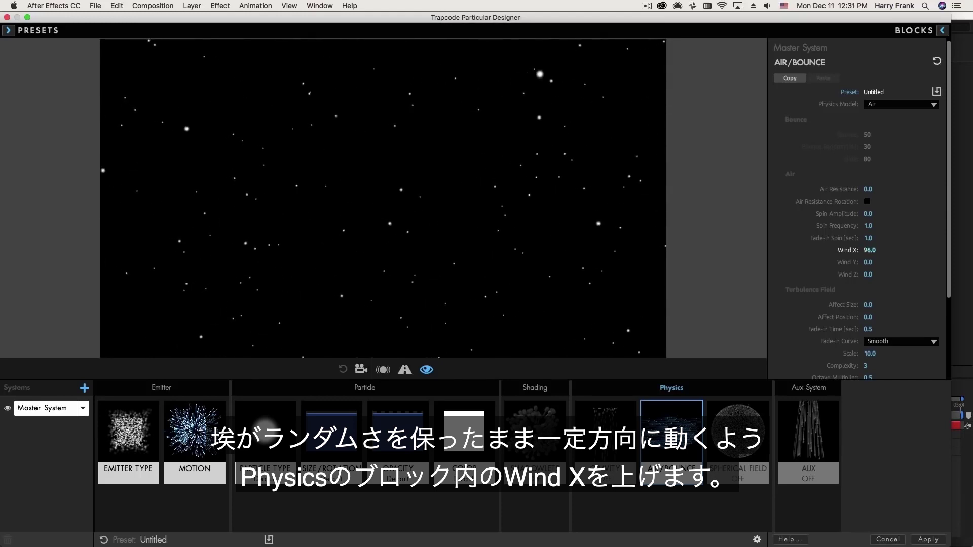
drag(869, 250, 874, 250)
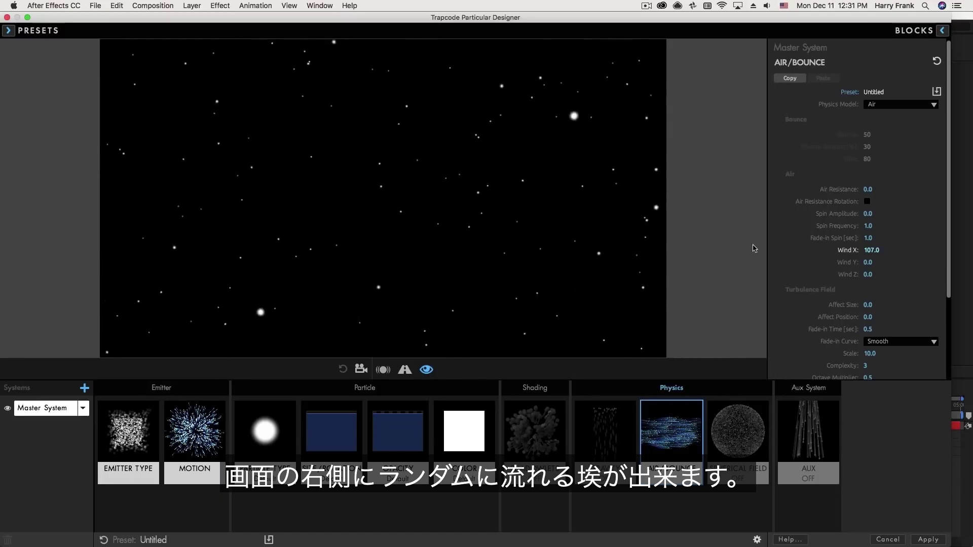
Step: Set the Motion direction to Bi-Directional and the Y Rotation to about 72°
click(195, 430)
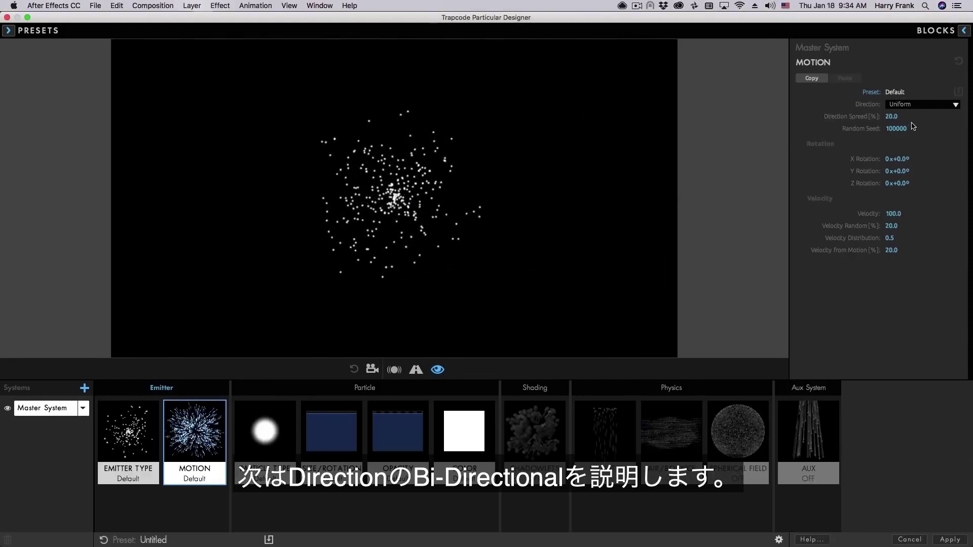
click(909, 104)
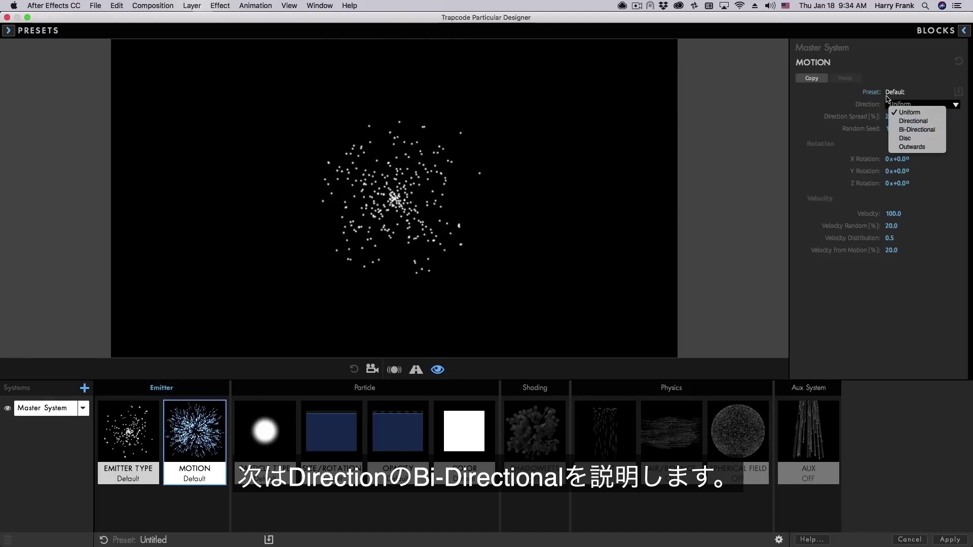
click(917, 130)
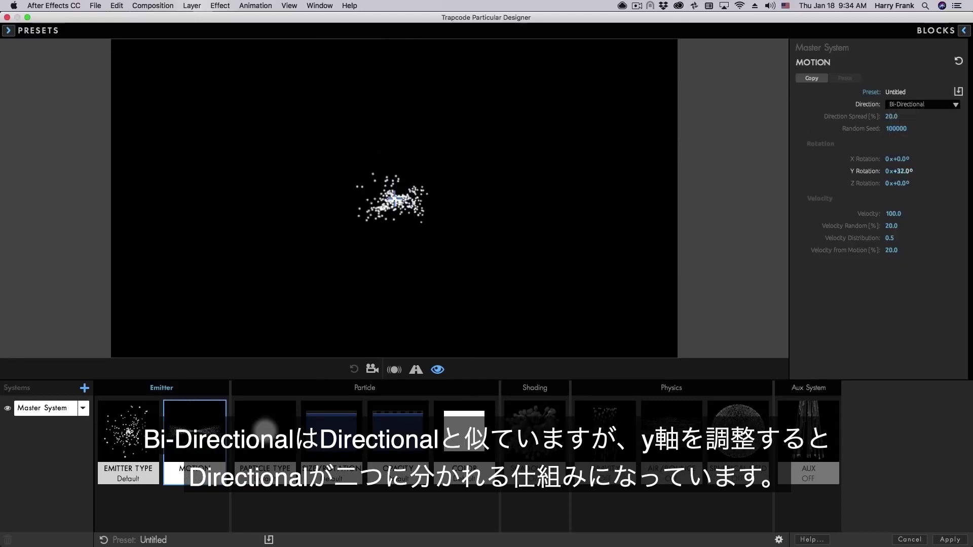
Step: Compare the Directional and Bi-Directional directions by switching between them twice, ending on Bi-Directional
click(932, 103)
click(923, 116)
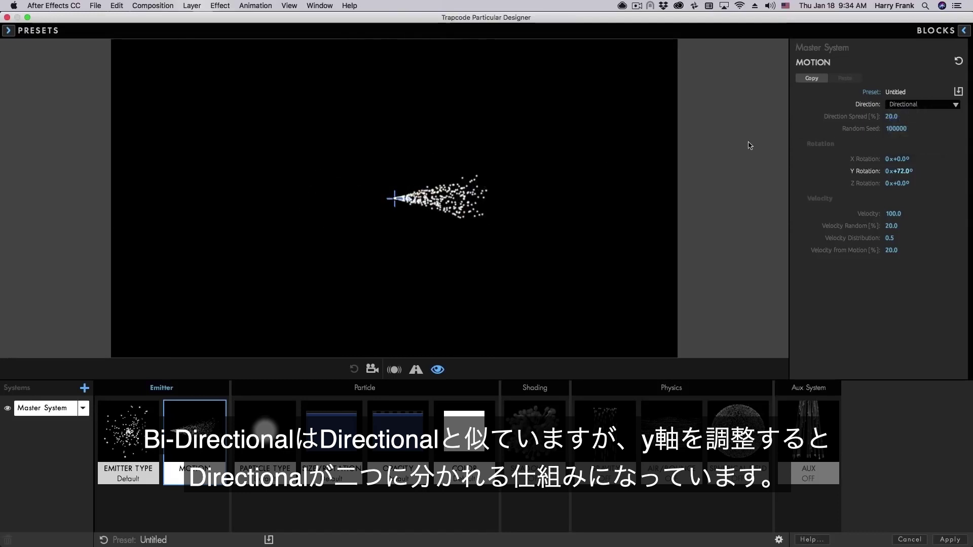
click(932, 104)
click(916, 130)
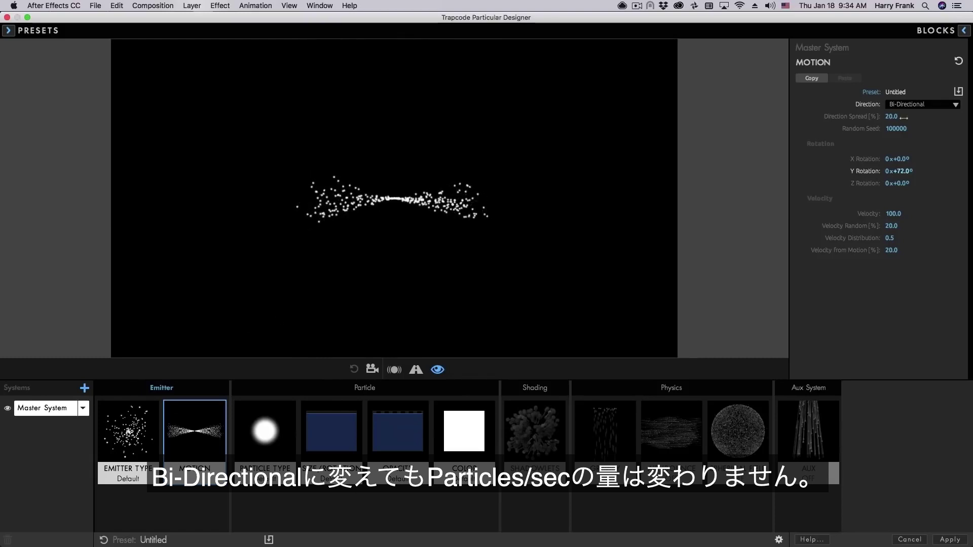
click(932, 106)
click(907, 116)
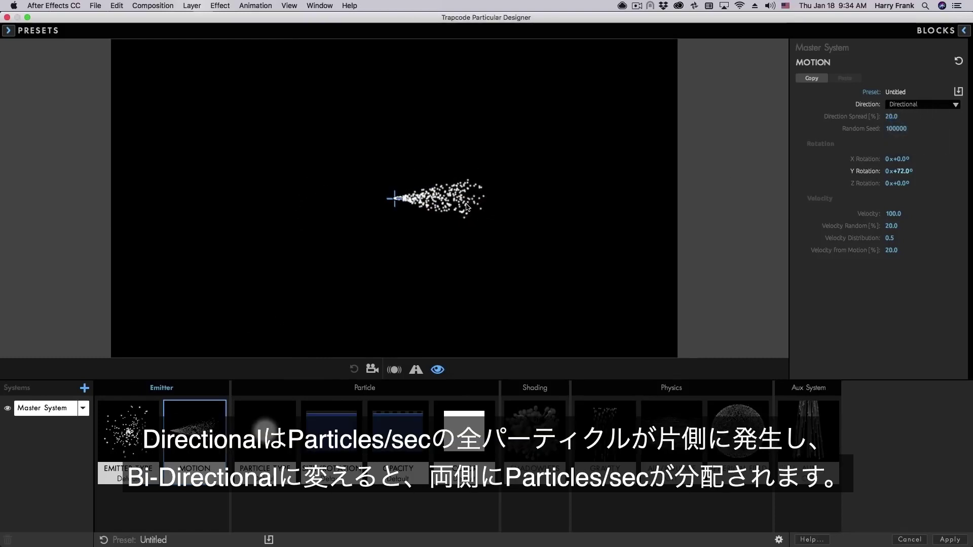
click(917, 105)
click(918, 127)
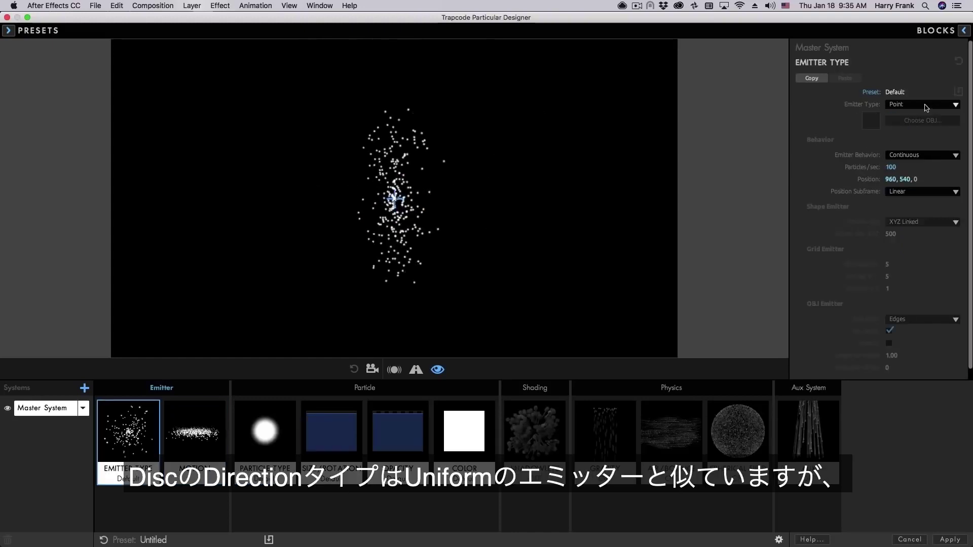
Step: Set the Motion direction to Disc and rotate it to about 103° in X and 157° in Y
click(922, 105)
click(928, 76)
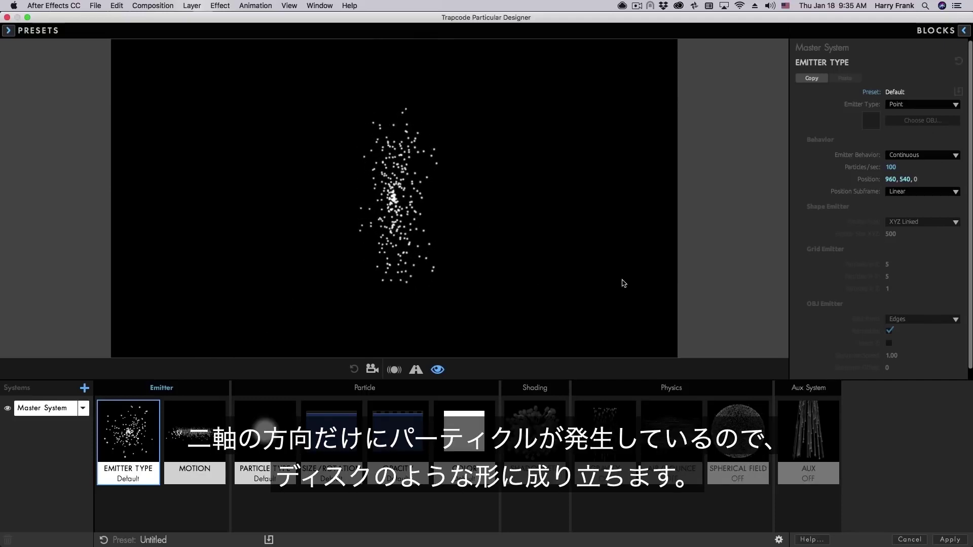
click(195, 436)
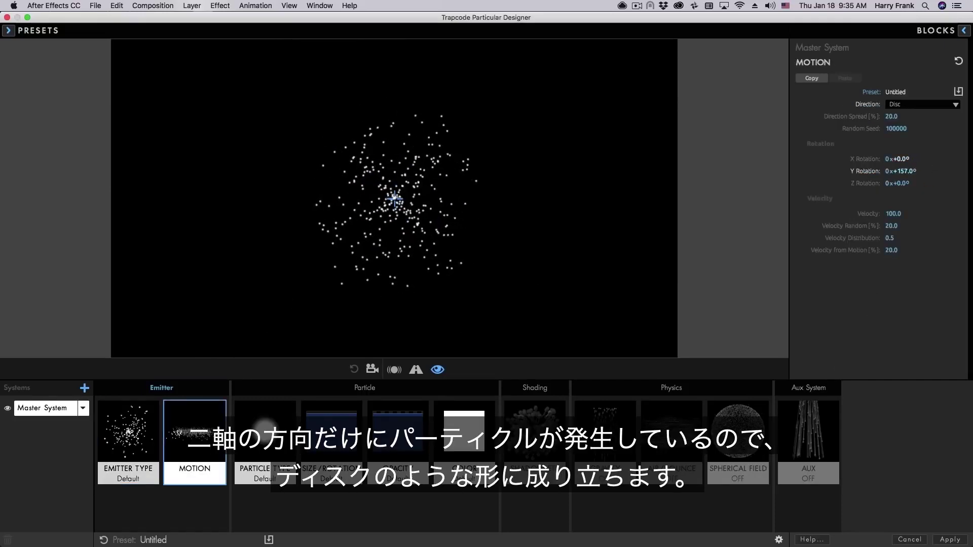
drag(920, 162, 946, 162)
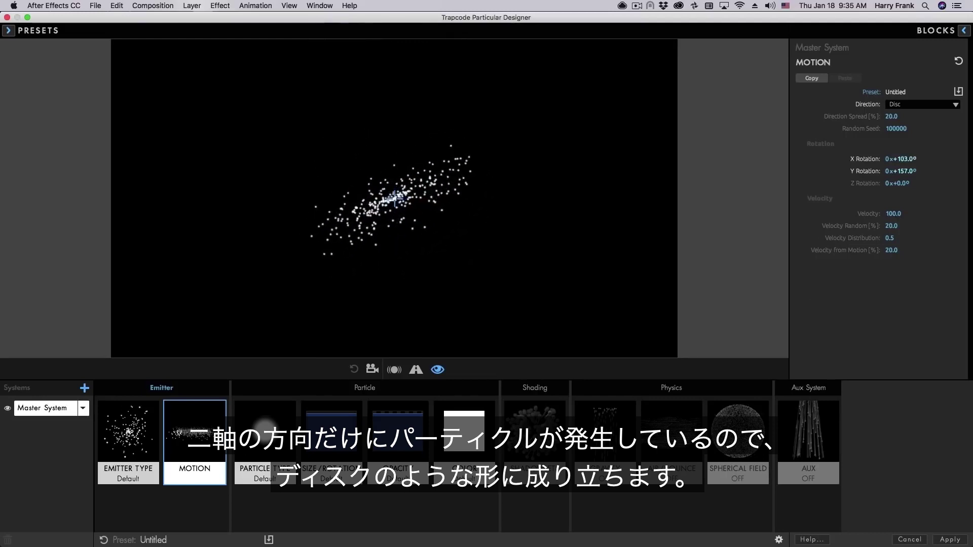
Step: Set the Motion direction to Outwards and change the Emitter Type to Sphere
click(937, 107)
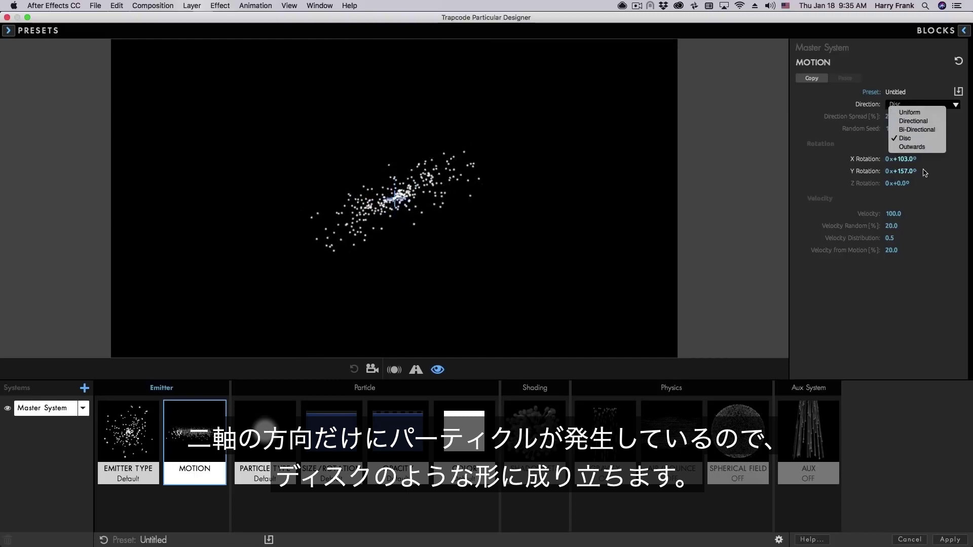
click(921, 150)
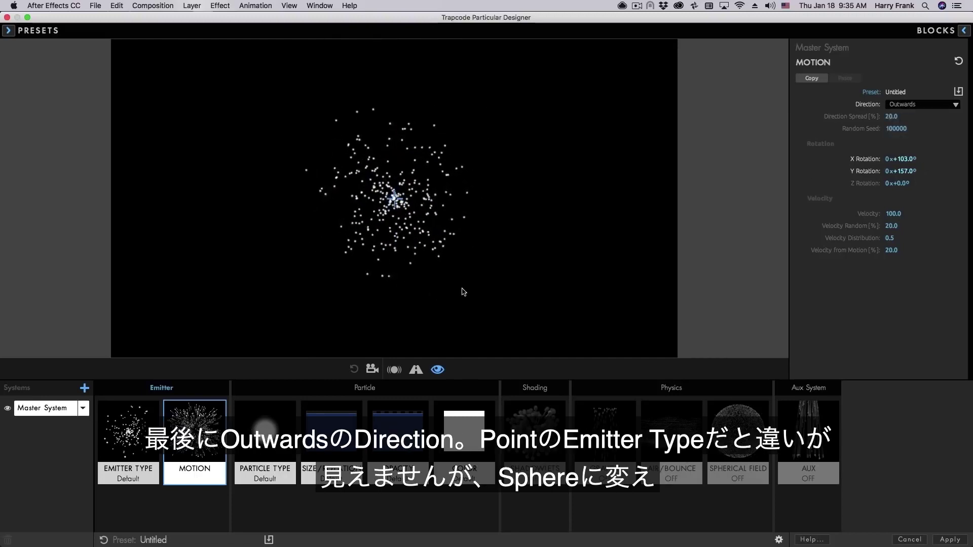
click(150, 425)
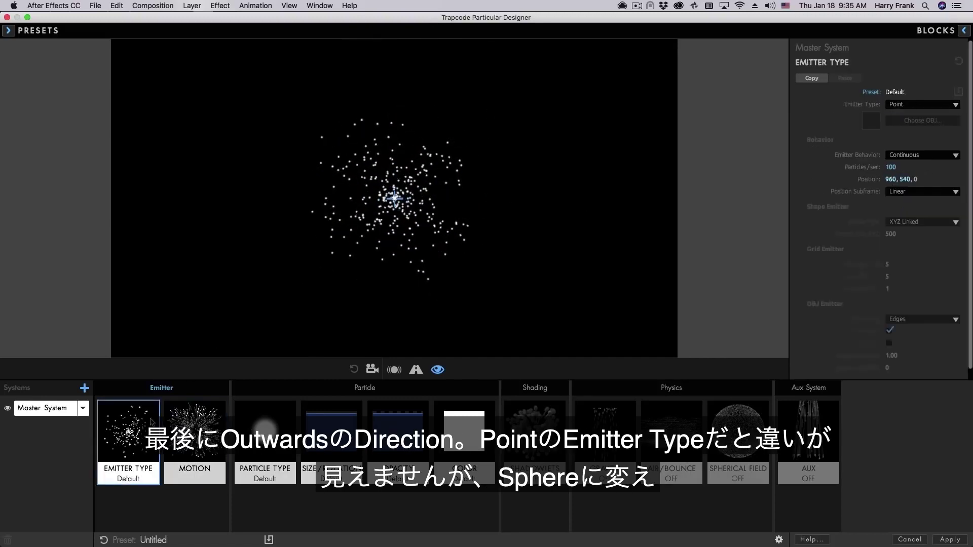
click(905, 110)
click(932, 129)
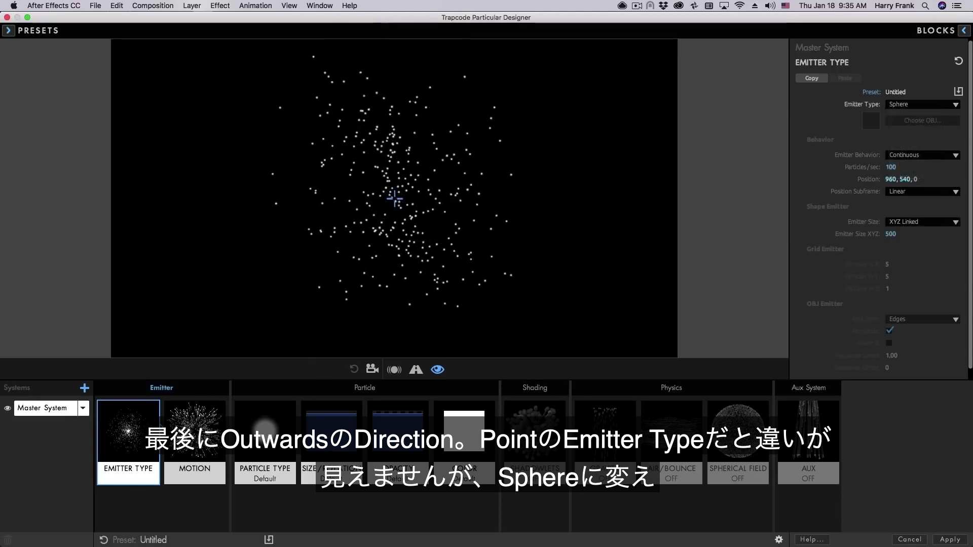
Step: Switch the sphere emitter's Direction to Uniform for comparison and return it to Outwards
click(198, 425)
click(939, 104)
click(922, 112)
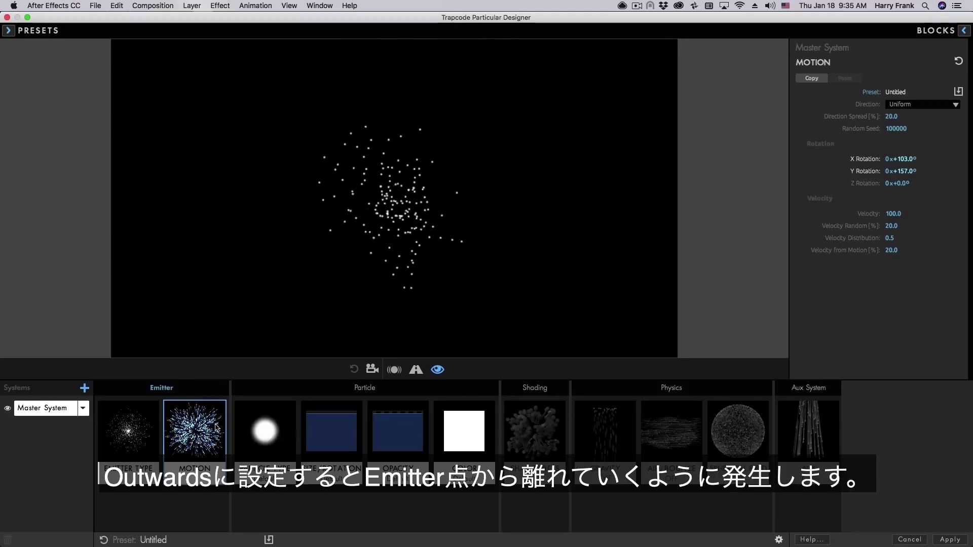
click(907, 105)
click(914, 147)
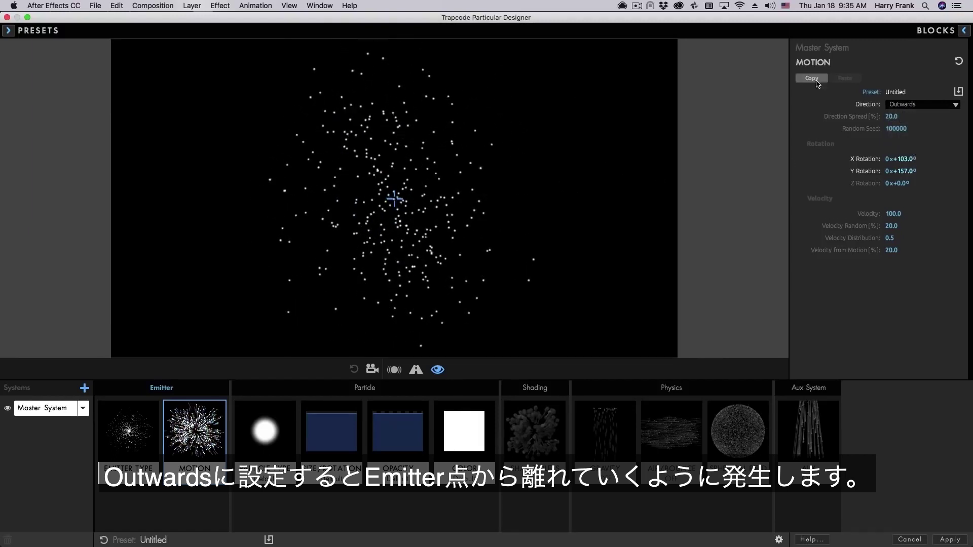
click(926, 105)
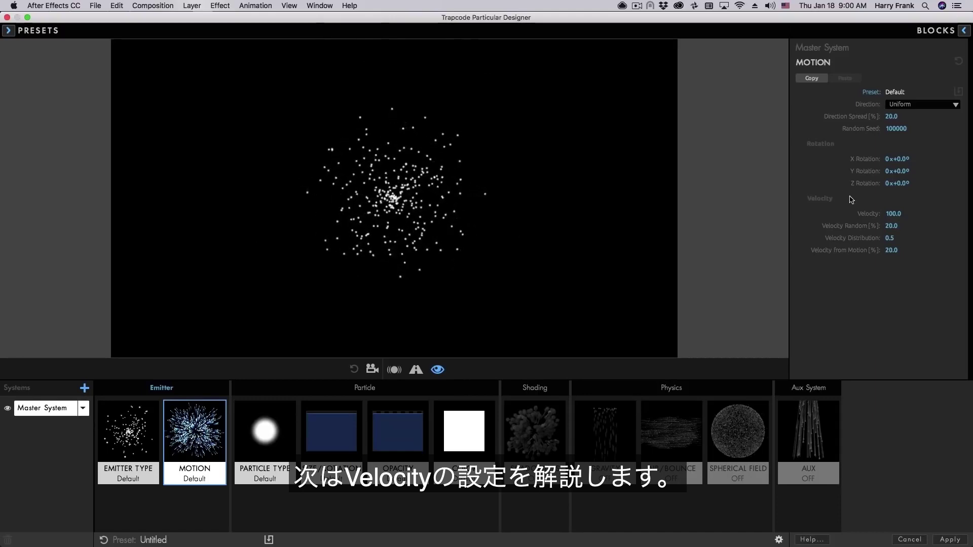
Step: Change the Emitter Type to Box in the default particle system
click(133, 427)
click(896, 106)
click(900, 120)
Step: Set the box emitter's Direction to Directional and its Y Rotation to 90°
click(195, 436)
click(913, 105)
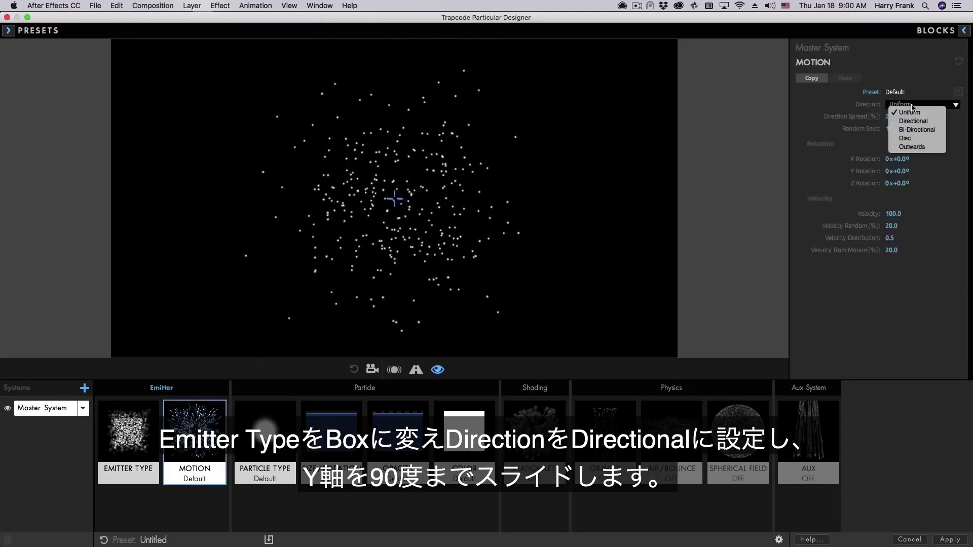
click(913, 121)
drag(904, 171, 970, 135)
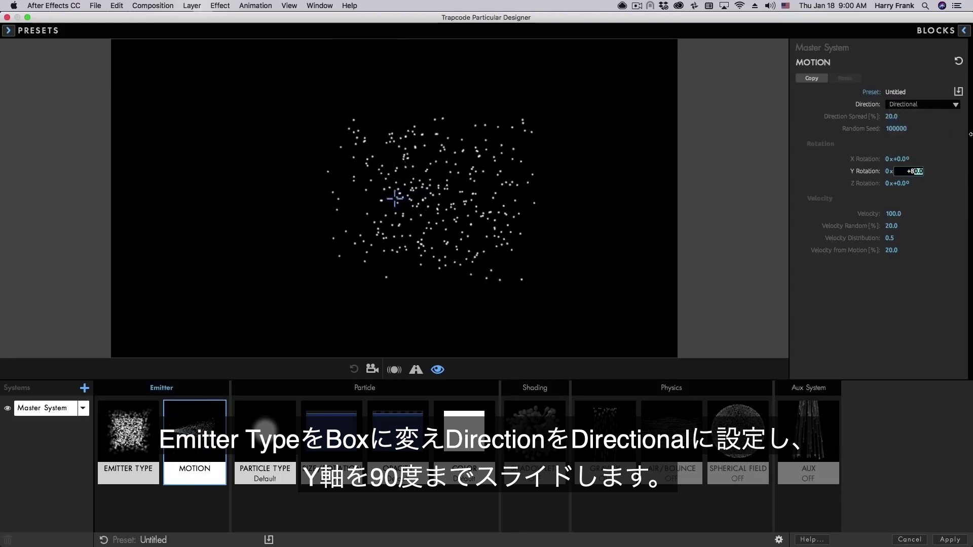
key(BackSpace)
key(BackSpace)
text(90)
key(Return)
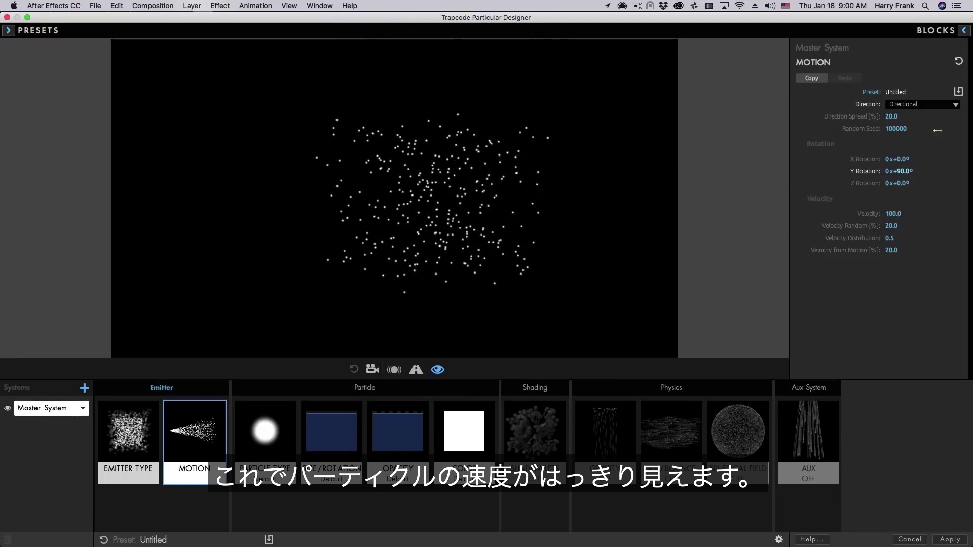
Step: Set the Direction Spread to 0
click(907, 116)
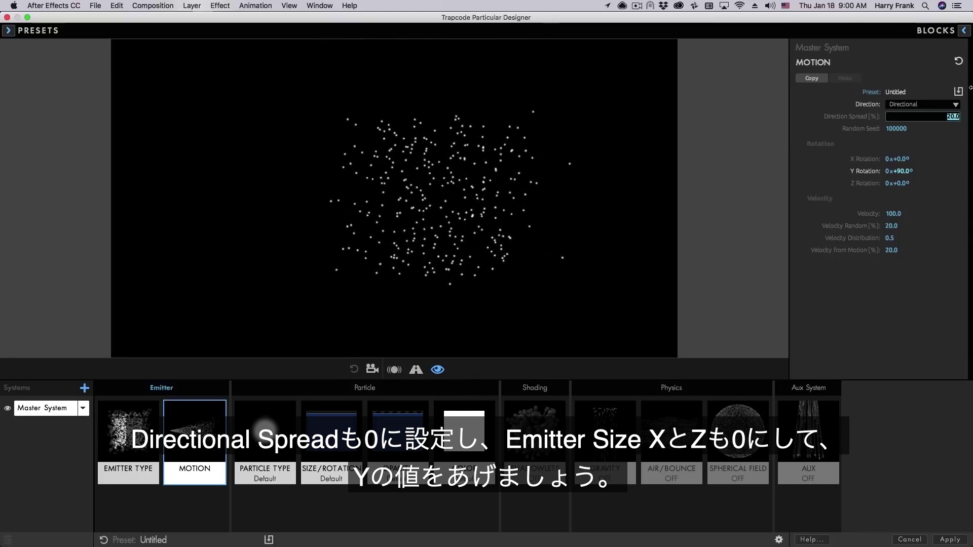
text(0)
key(Return)
Step: Switch the box emitter's Emitter Size to XYZ Individual
click(126, 425)
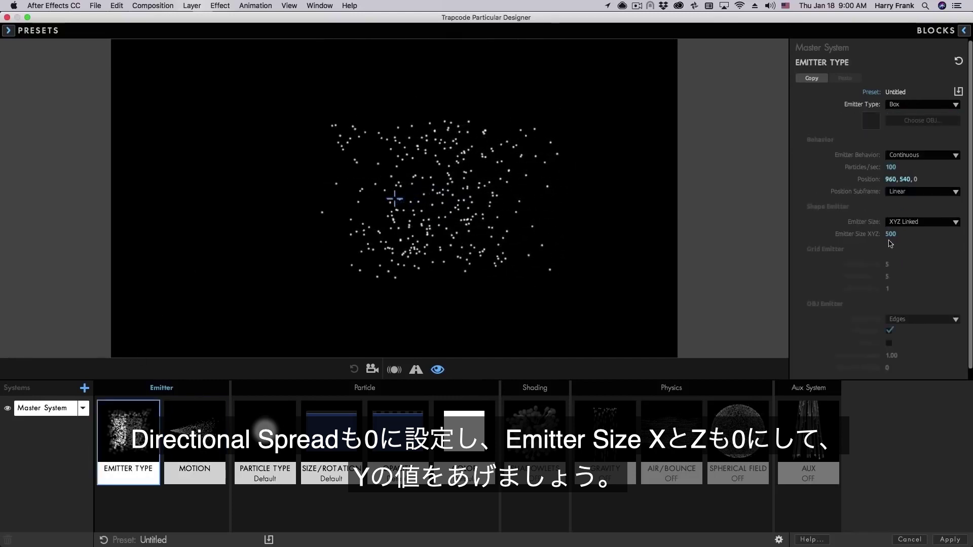
click(902, 223)
click(917, 240)
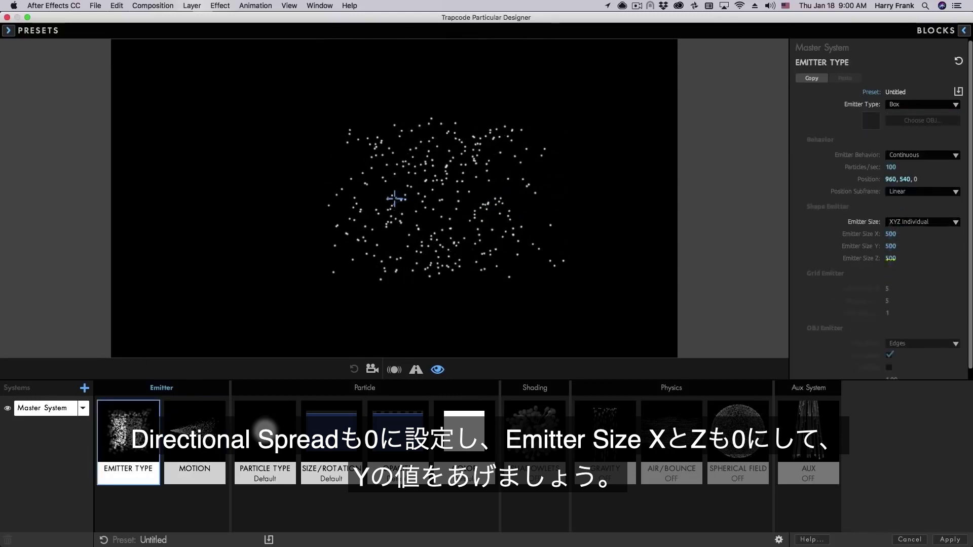
Step: Set the box emitter's Emitter Size X and Z to 0 and its Emitter Size Y to 1135
drag(891, 234, 790, 239)
click(890, 234)
text(0)
key(Tab)
key(Tab)
text(0)
key(Return)
drag(892, 246, 963, 249)
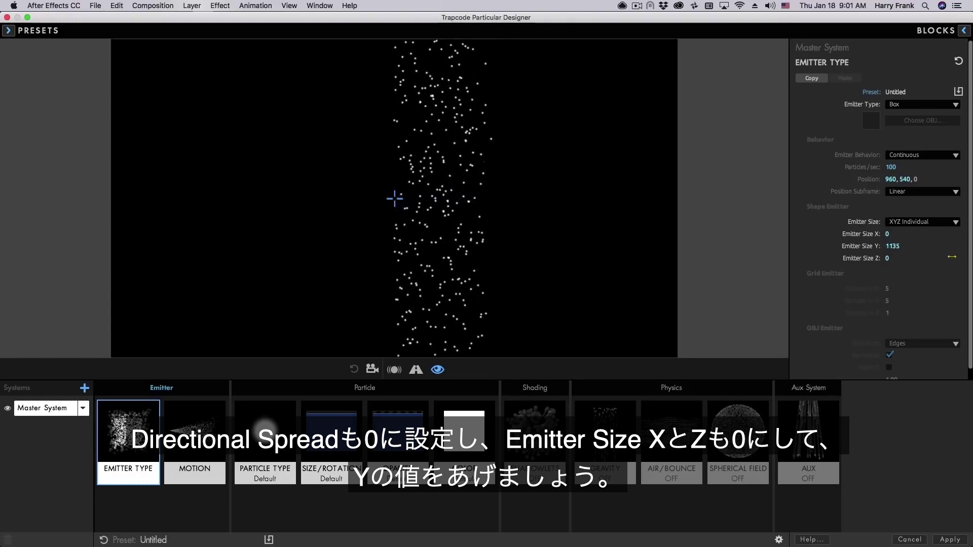
Step: Set the particles' Life to 20 seconds in the Particle Type settings
click(265, 430)
click(890, 136)
text(20)
key(Return)
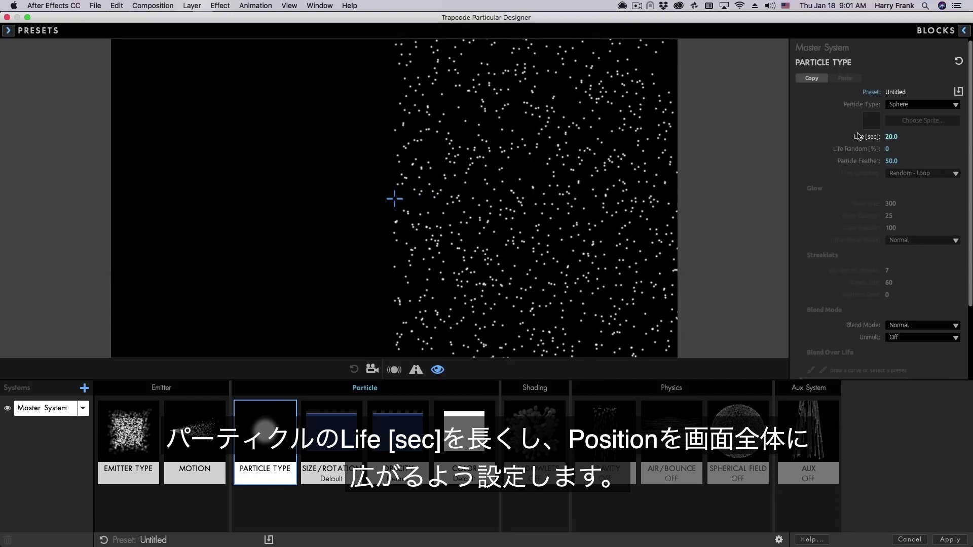
Step: Set the box emitter's Position X to 135 so the particles stream across the frame
click(139, 411)
drag(890, 178, 844, 179)
mouse_move(677, 229)
mouse_down()
mouse_move(621, 229)
mouse_move(678, 229)
mouse_up()
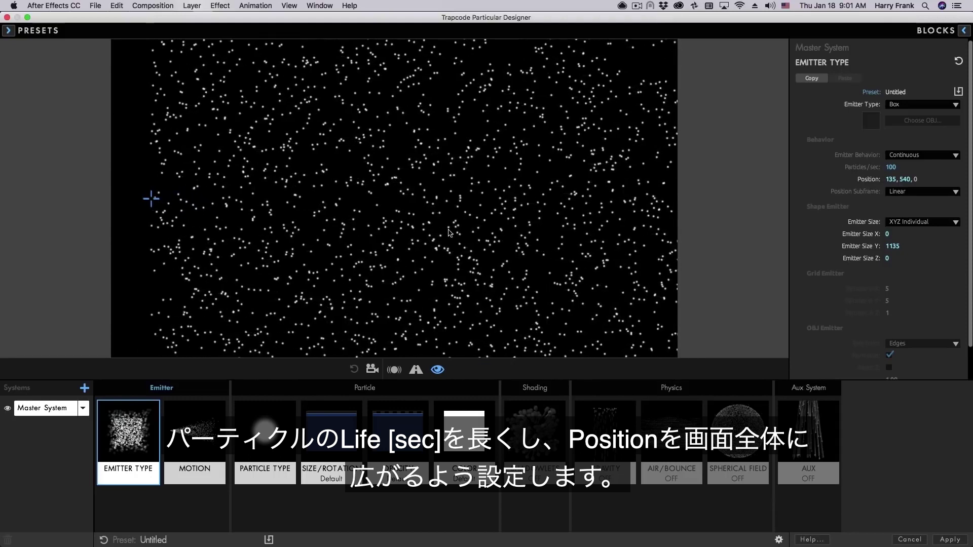
Step: Try a Velocity of 111 in the emitter's Motion settings and restore it to 100
click(180, 425)
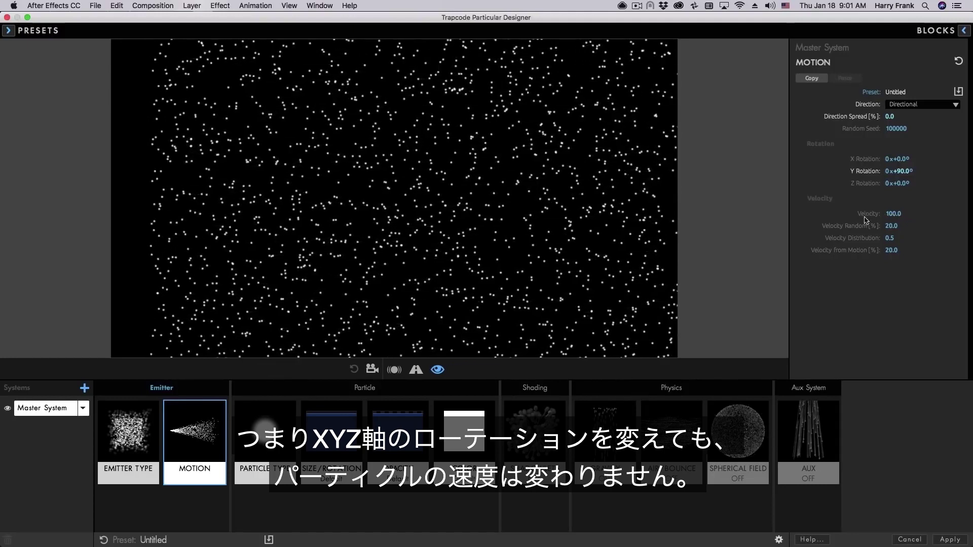
drag(868, 215, 902, 214)
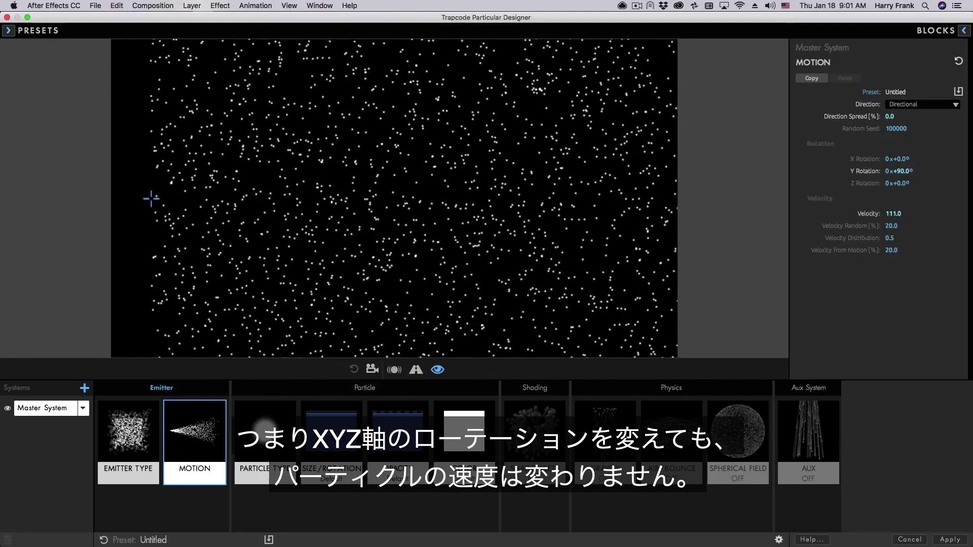
click(866, 212)
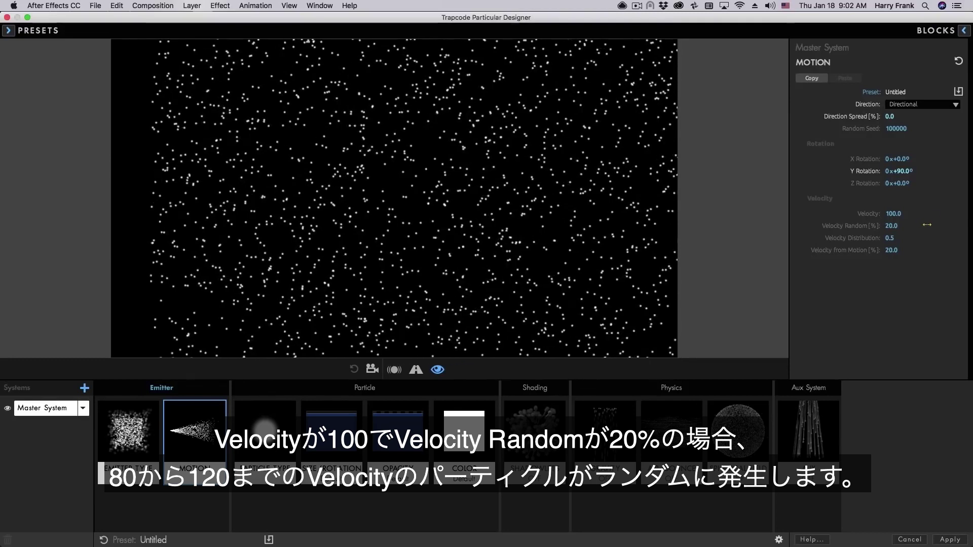
Step: Set the emitter's Velocity Random to 50%
click(897, 225)
text(50)
key(Return)
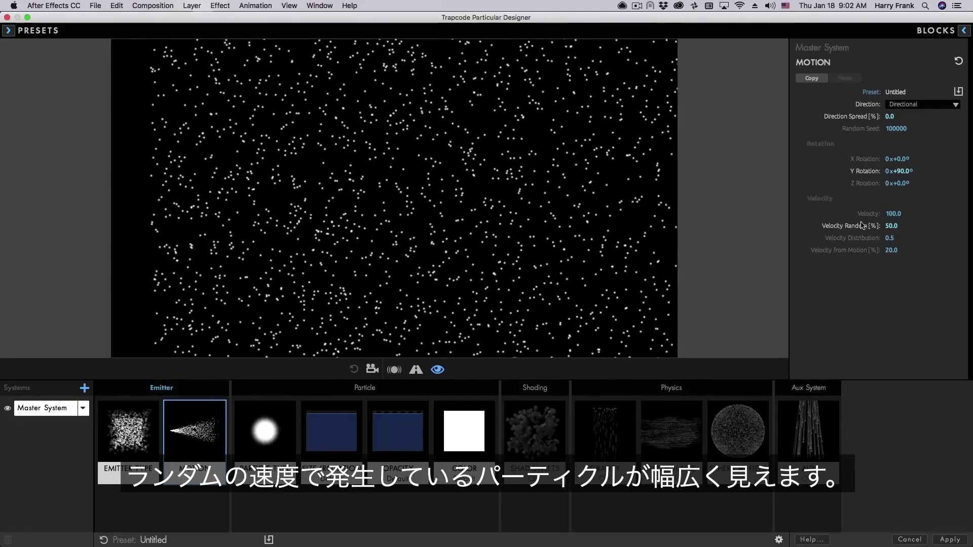
Step: Try a Velocity Random of 0 for uniform particle speed and restore it to 50
drag(884, 226, 151, 199)
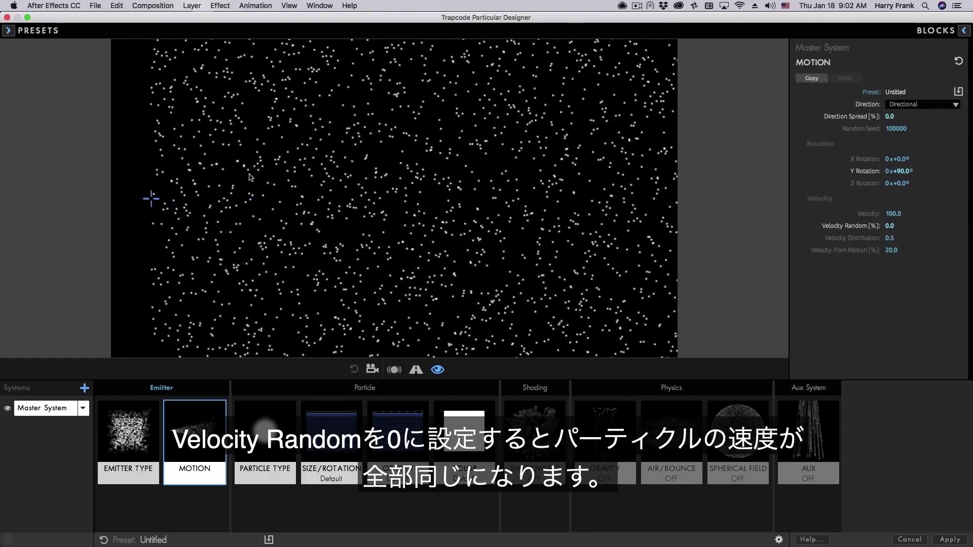
click(898, 227)
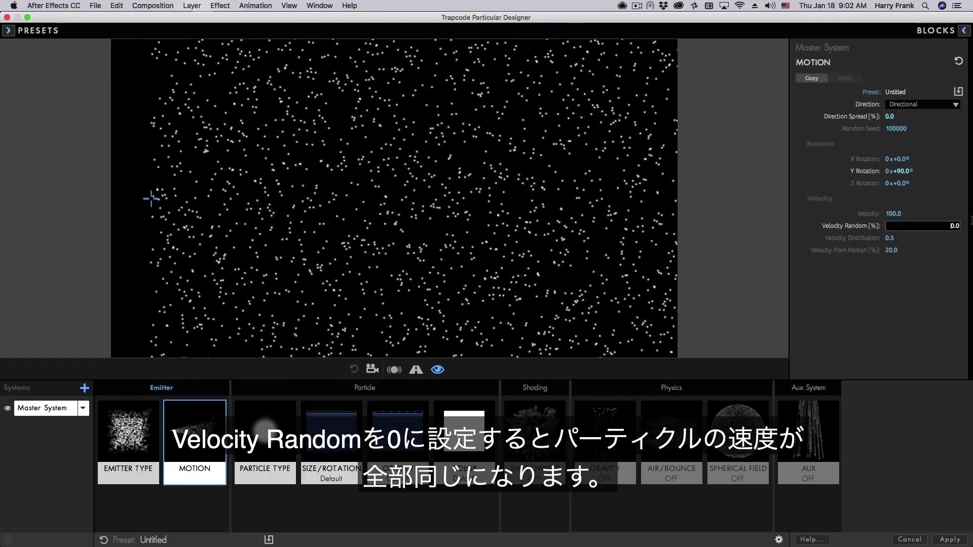
text(50)
key(Return)
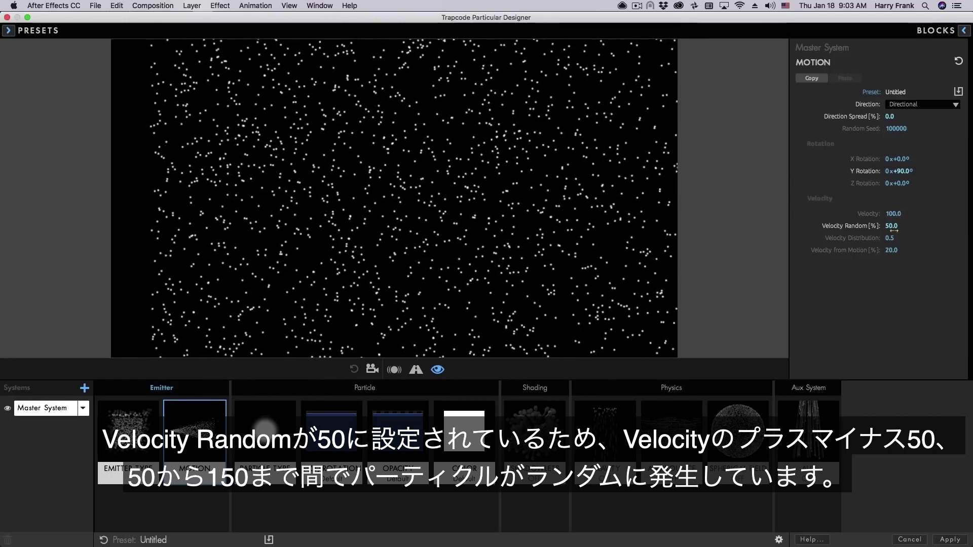
Step: Lower the box emitter's Velocity Distribution to 0 and set it to 0.1
drag(891, 225, 904, 222)
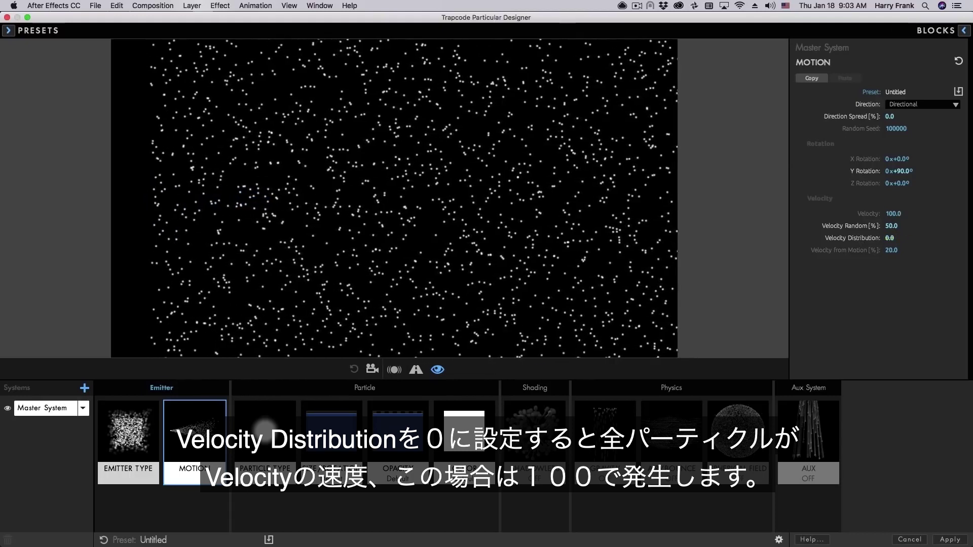
click(889, 237)
text(.1)
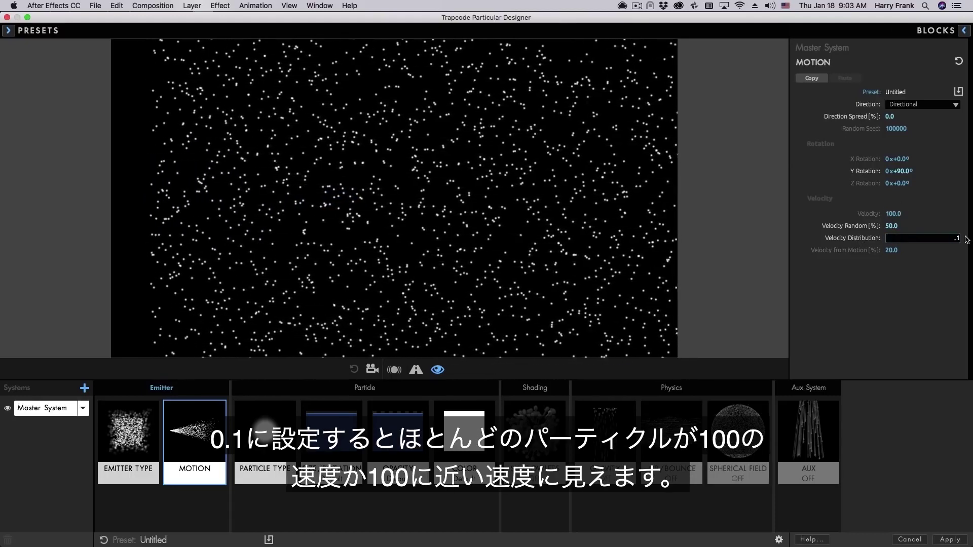
key(Return)
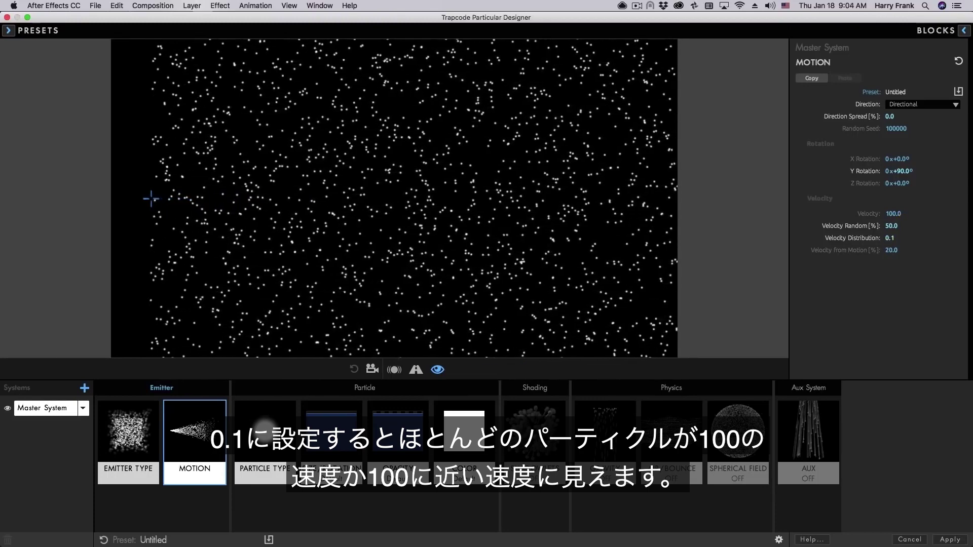
Step: Set the box emitter's Velocity Distribution to 2
click(887, 242)
text(2)
key(Return)
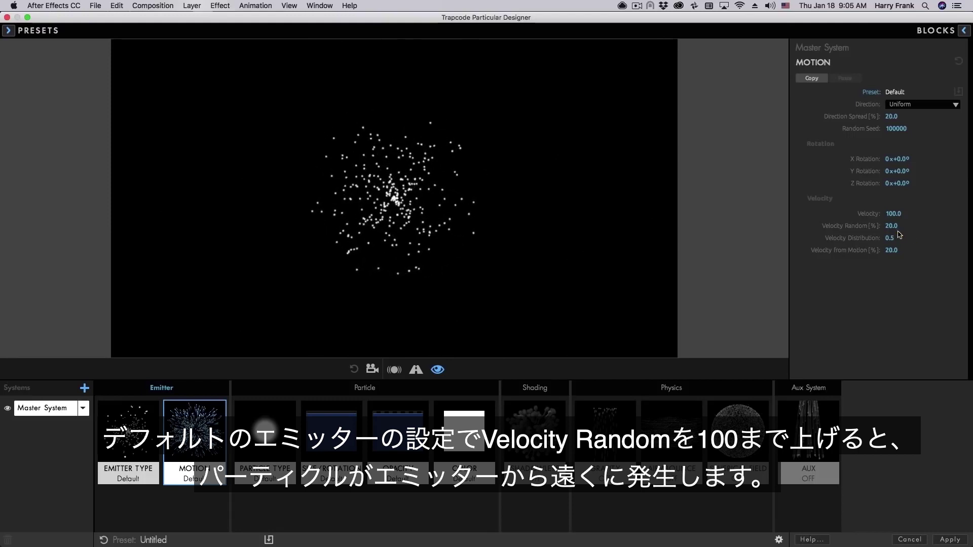
Step: Set the default emitter's Velocity Random to 100 and try Velocity Distribution at 5.0 and at 0.2
drag(894, 226, 934, 226)
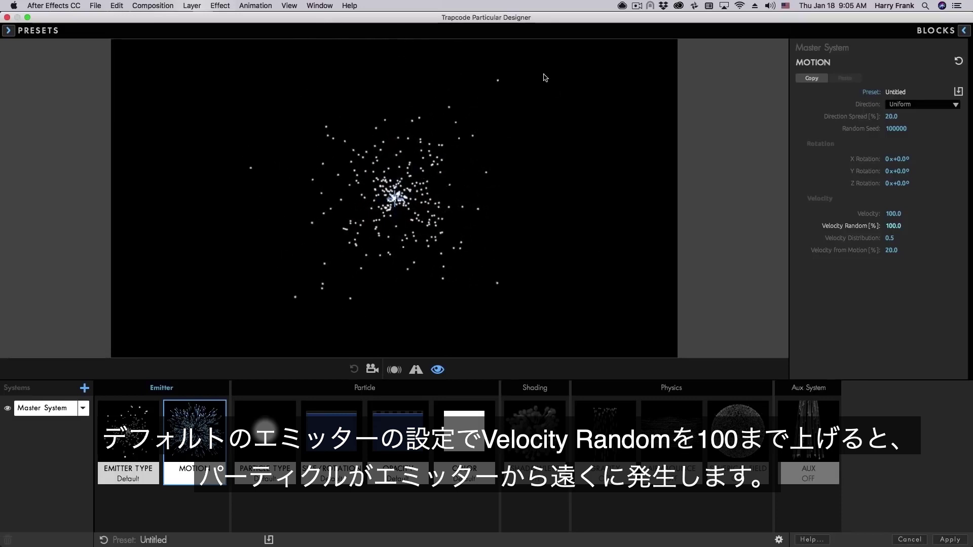
drag(868, 238, 892, 238)
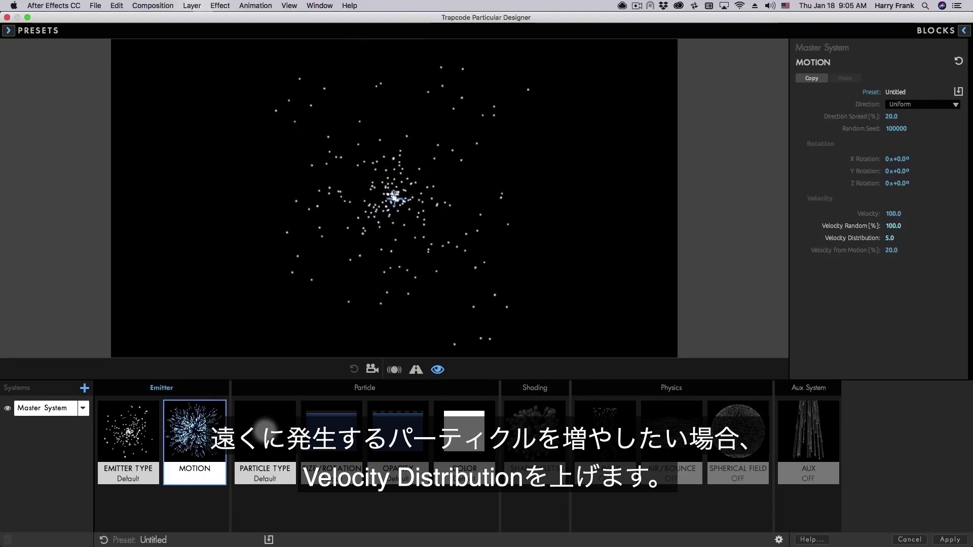
click(891, 238)
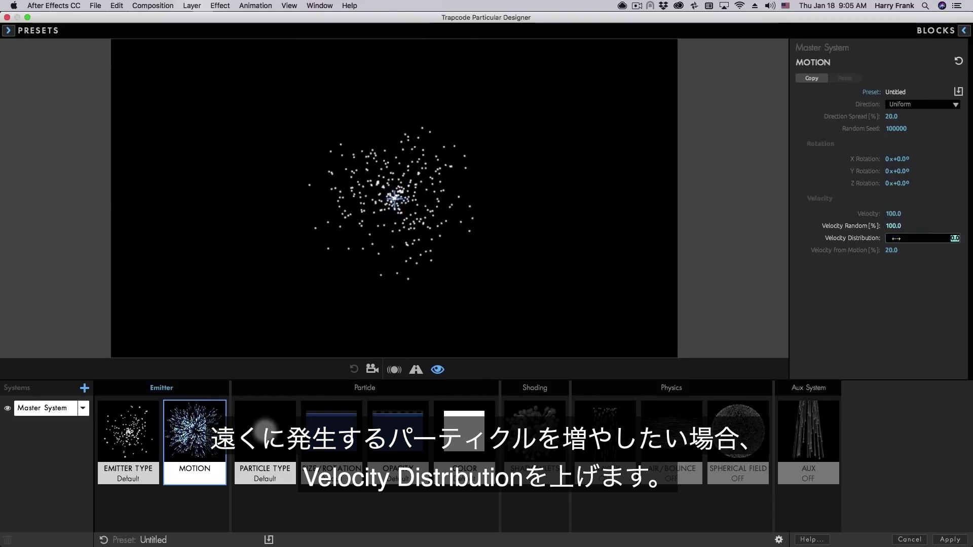
text(0.2)
key(Return)
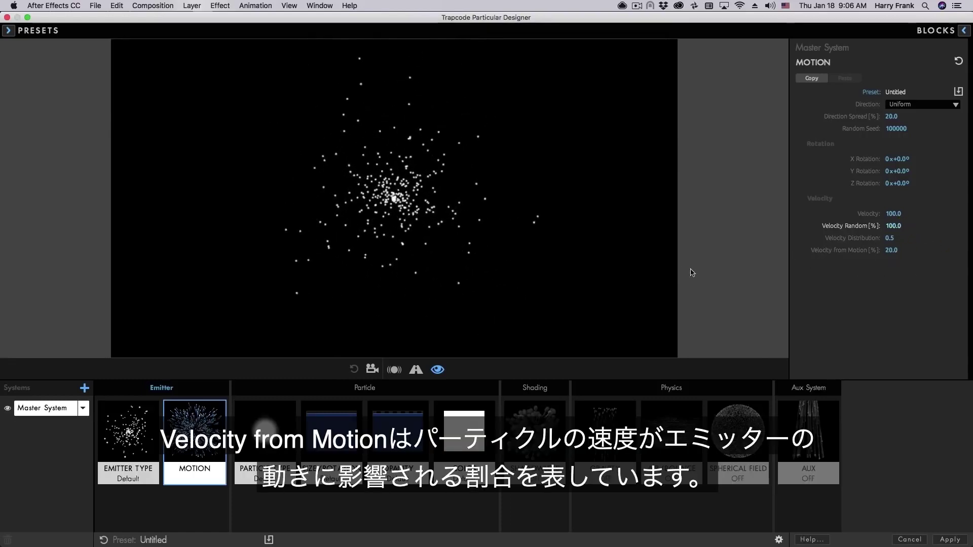
Step: Reset the Velocity Random to 20 and sweep the emitter across the preview in both directions
drag(500, 174, 501, 199)
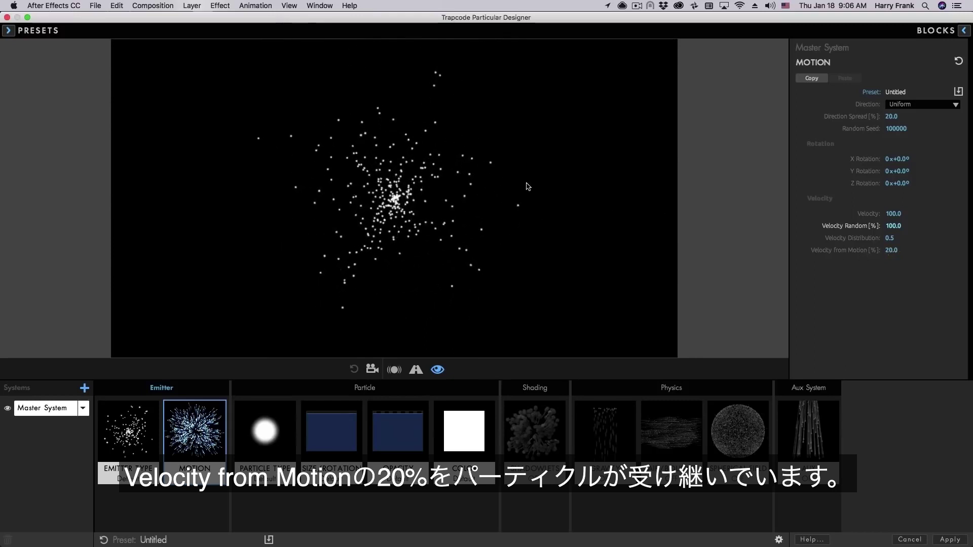
drag(848, 229, 726, 201)
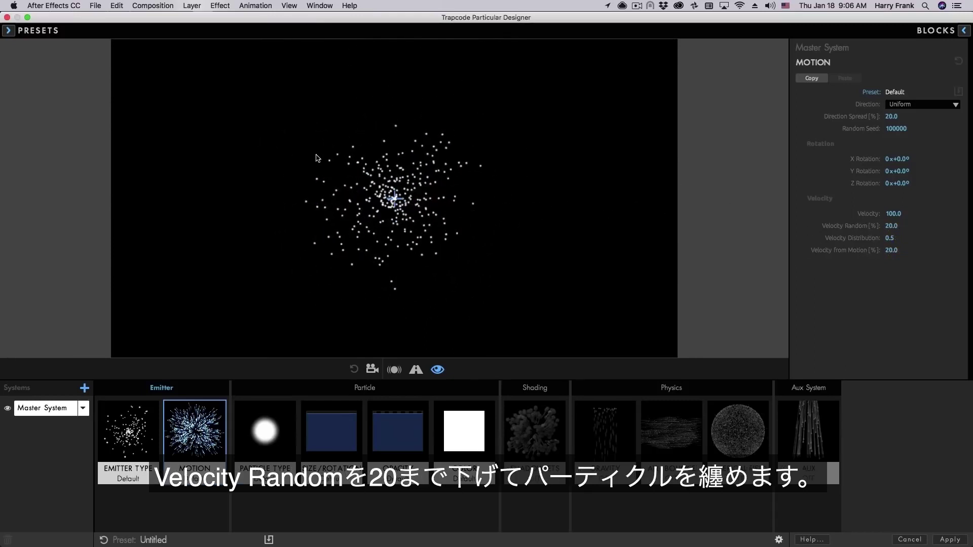
drag(611, 140, 283, 160)
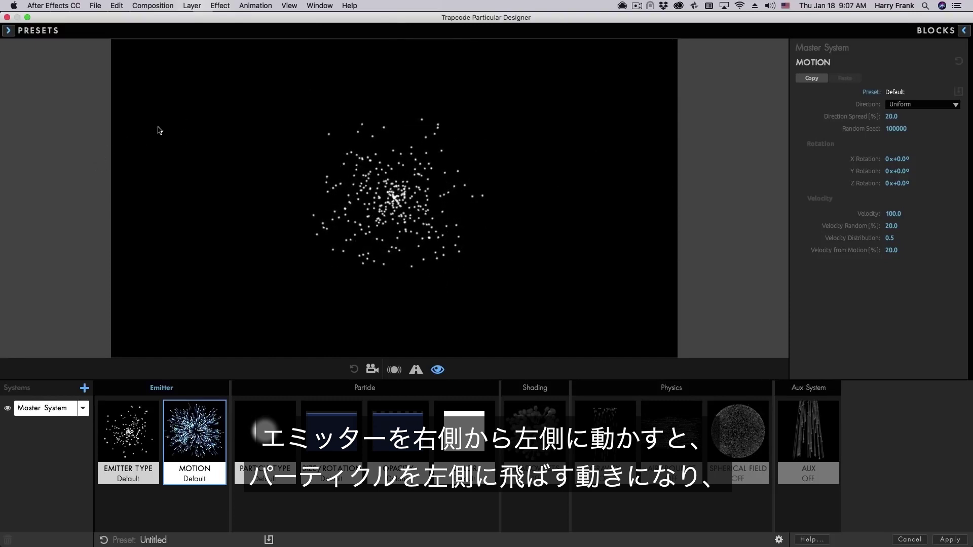
drag(144, 149, 579, 176)
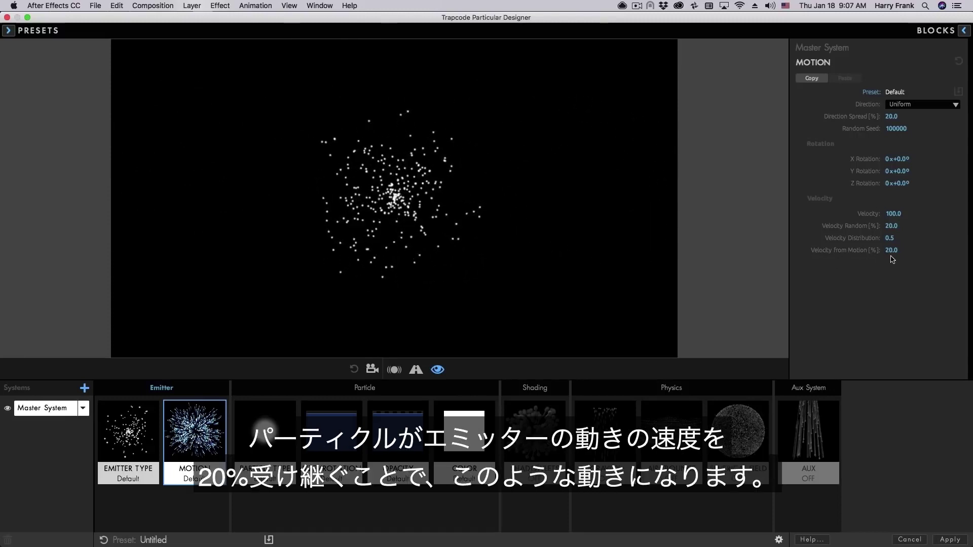
Step: Lower the Velocity from Motion and sweep the emitter across the preview again
drag(891, 250, 865, 250)
drag(183, 174, 543, 198)
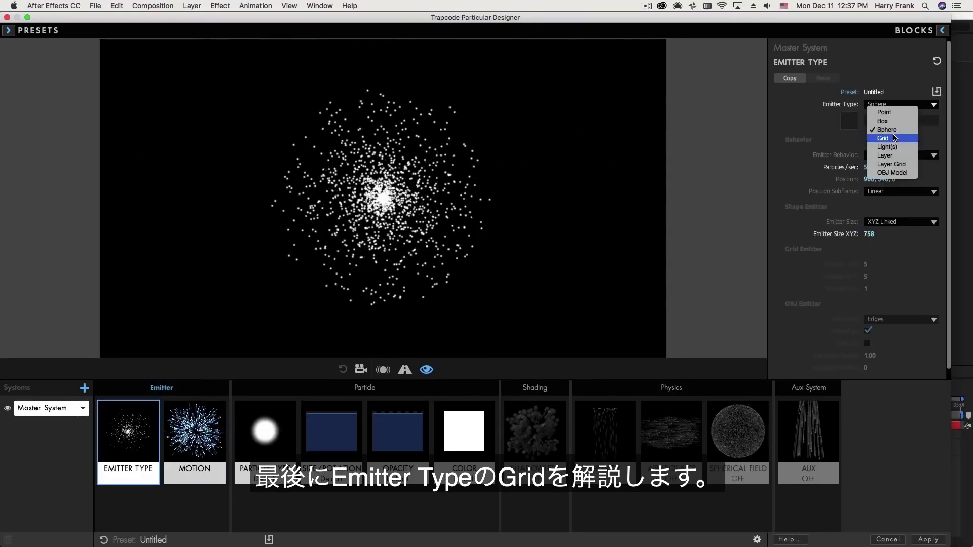
Step: Change the Emitter Type from Sphere to Grid and enlarge its linked Emitter Size XYZ
click(883, 139)
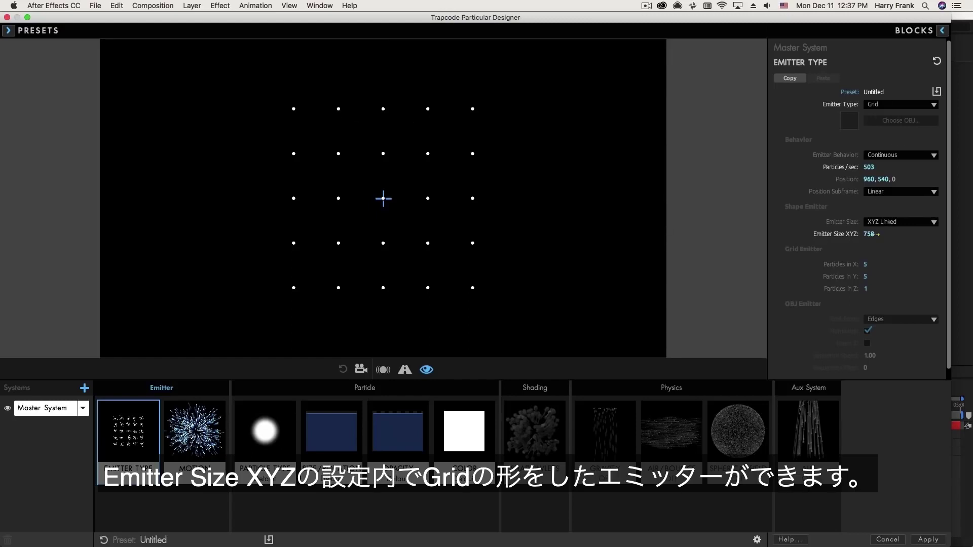
drag(869, 234, 937, 227)
Step: Switch the grid's Emitter Size to XYZ Individual, with Emitter Size X at 2445 and Y at 1210
click(933, 220)
click(888, 239)
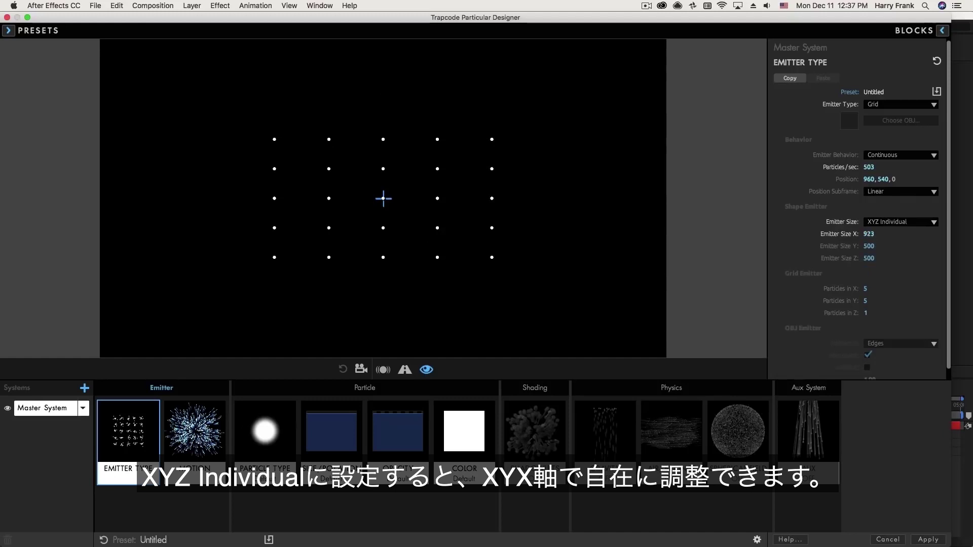
drag(869, 234, 932, 233)
mouse_move(868, 234)
mouse_down()
mouse_move(922, 243)
mouse_move(856, 246)
mouse_move(875, 246)
mouse_up()
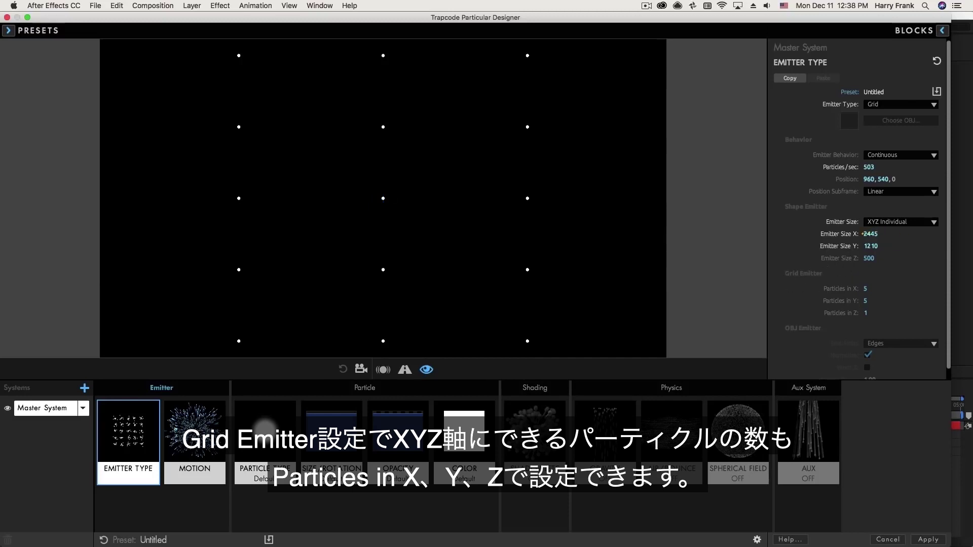
Step: Set the Grid Emitter's Particles in X to 12 and Particles in Y to 8
click(867, 289)
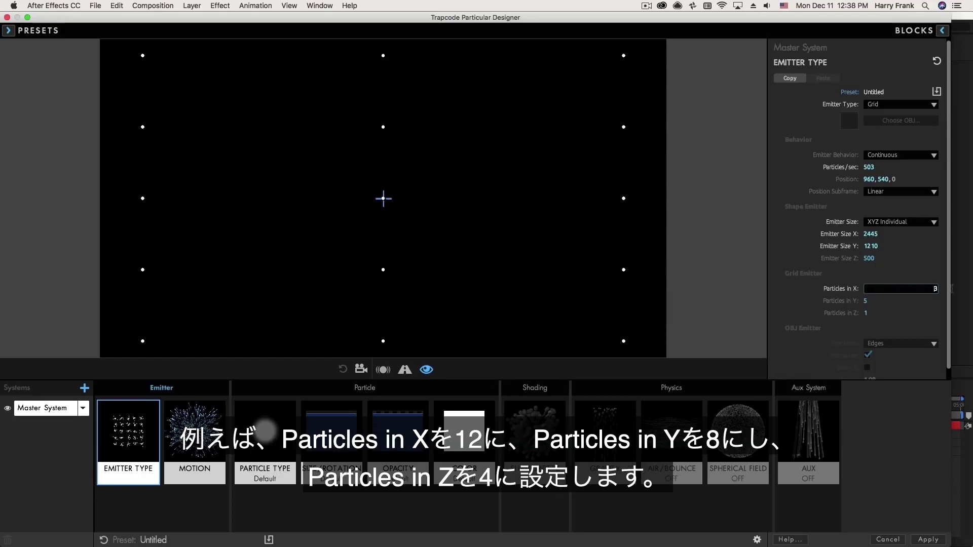
key(Return)
click(873, 302)
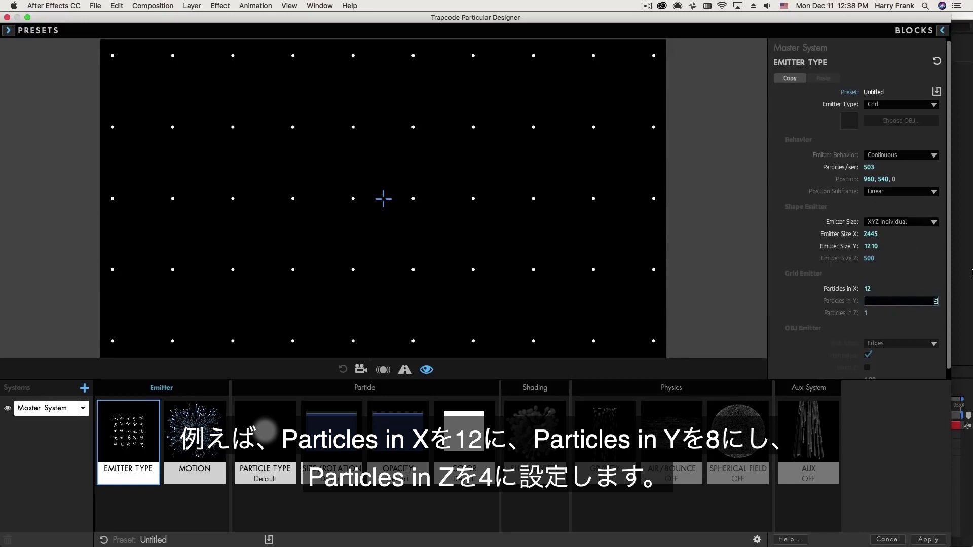
key(Return)
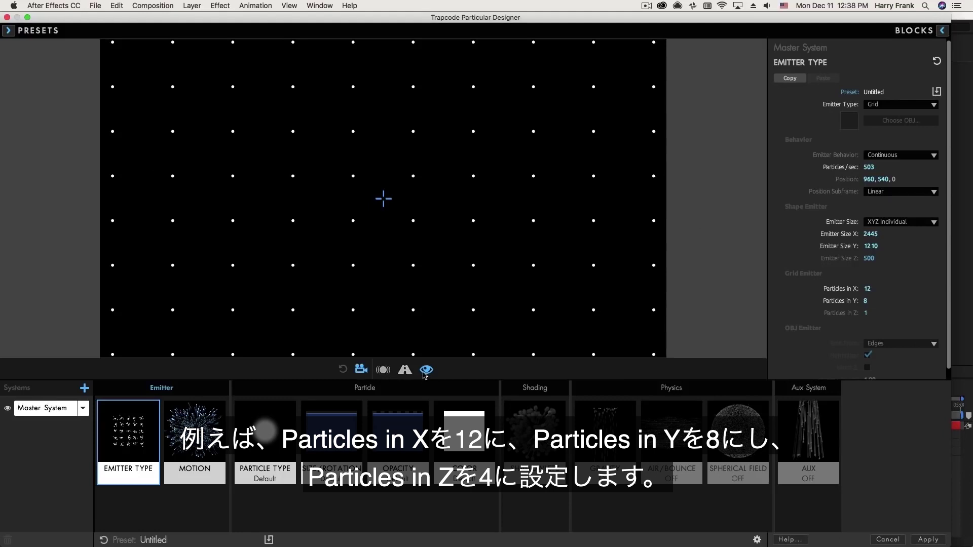
Step: Set the Grid Emitter's Particles in Z to 4 and inspect the grid's depth from several angles
drag(457, 166, 435, 185)
click(864, 314)
text(3)
key(Return)
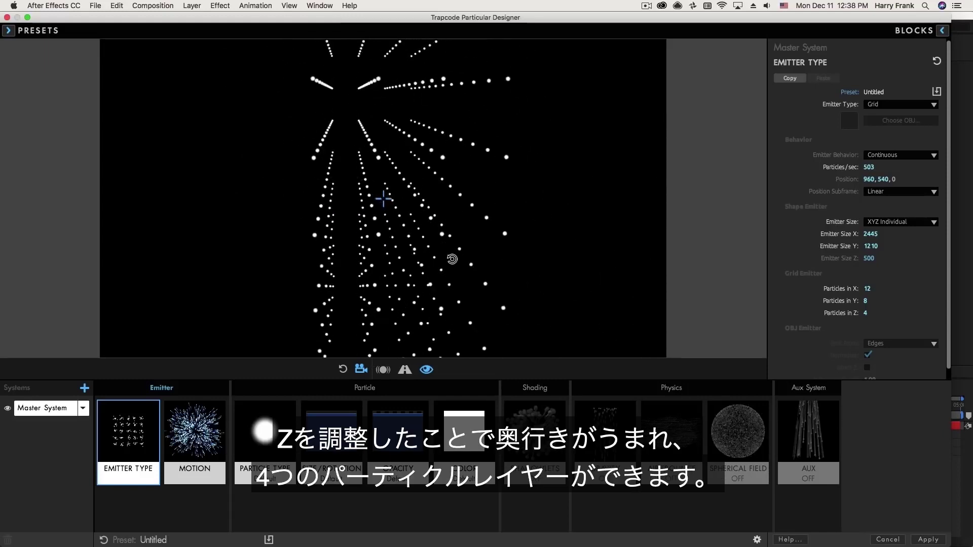
drag(447, 256, 355, 135)
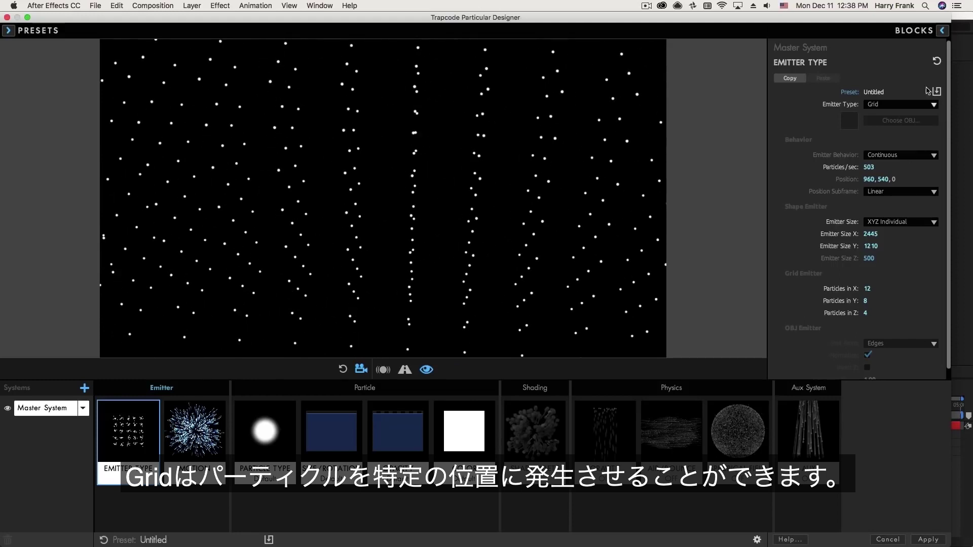
Step: Keep Grid as the Emitter Type and apply the Designer setup to return to After Effects' effect controls
click(883, 106)
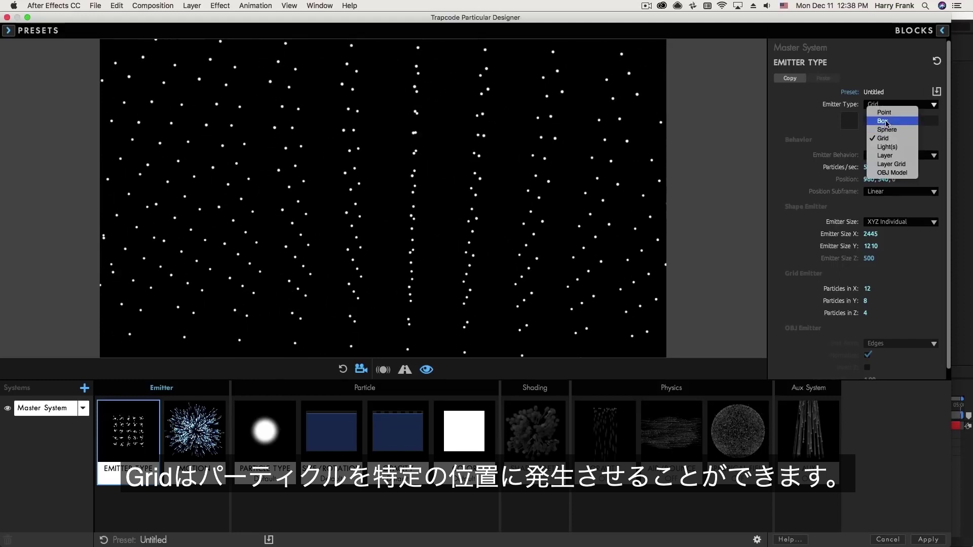
click(856, 192)
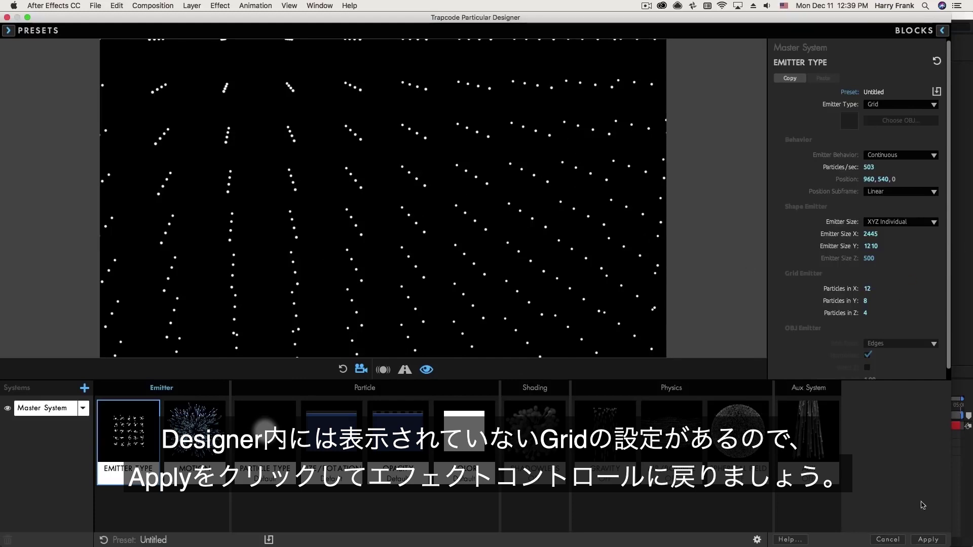
click(928, 539)
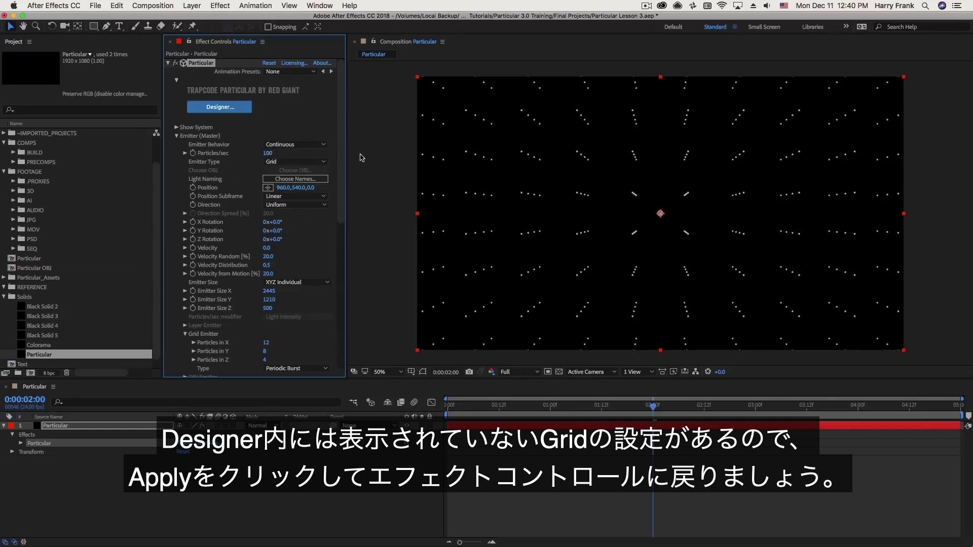
Step: Preview the emission timing of the Periodic Burst grid by playing and scrubbing the composition from its first frame
scroll(336, 177, down, 3)
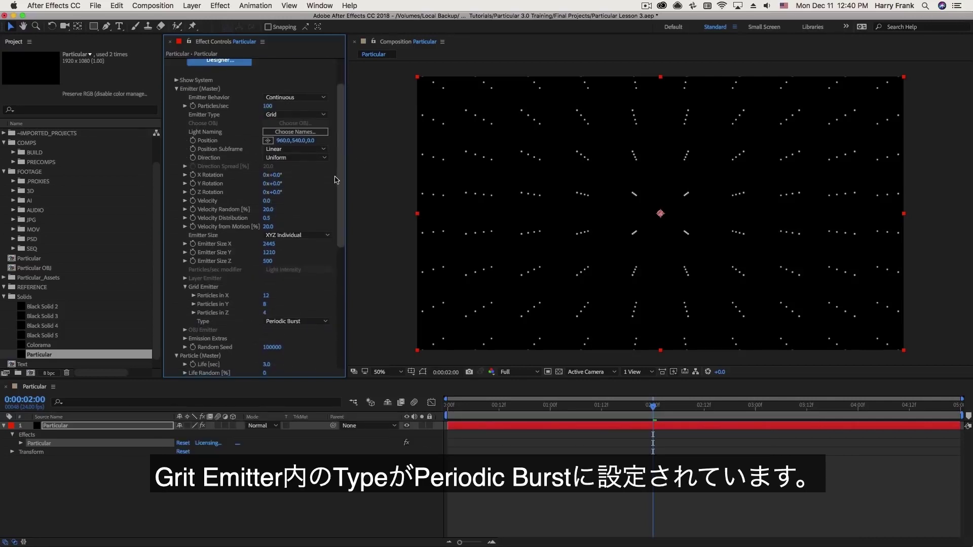
drag(335, 181, 333, 208)
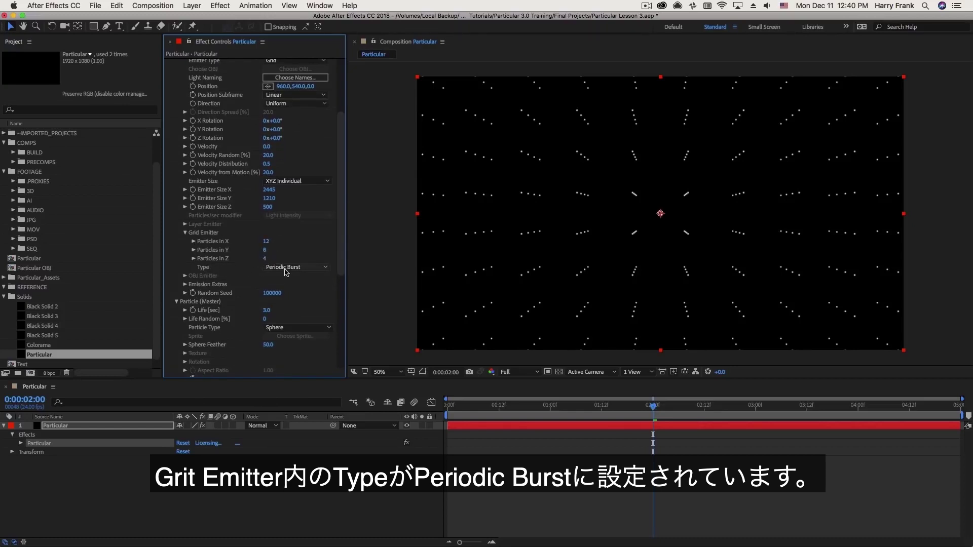
click(448, 405)
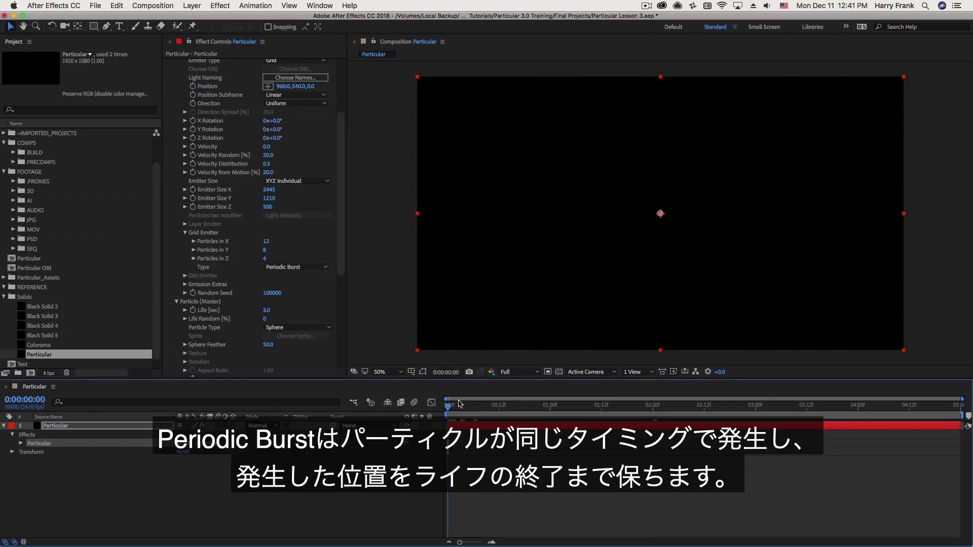
drag(454, 409, 434, 408)
key(space)
drag(763, 435, 819, 430)
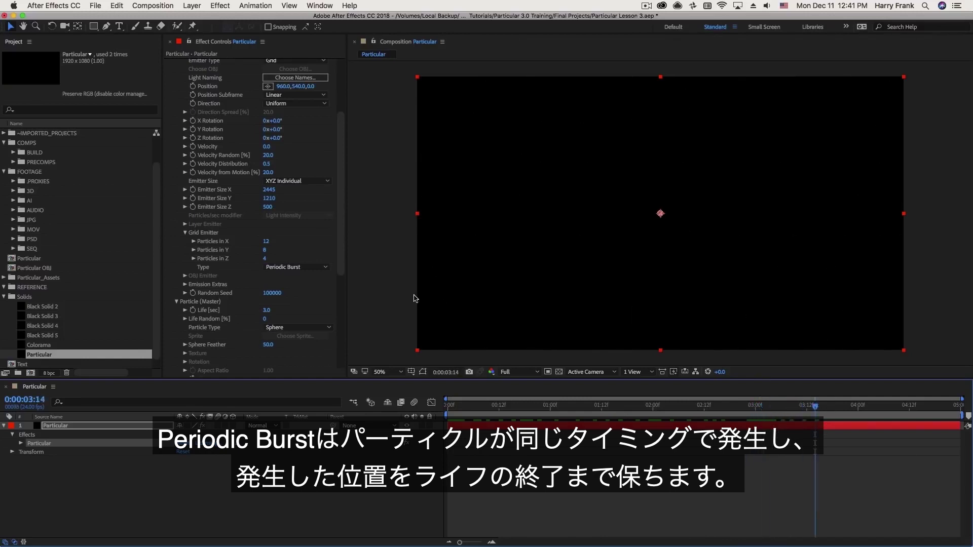
Step: Examine the gaps between periodic bursts from about 0:00:03:14 to 0:00:04:04 in relation to Particles/sec and the grid's particle counts
scroll(347, 220, up, 1)
scroll(346, 218, up, 3)
scroll(347, 187, down, 2)
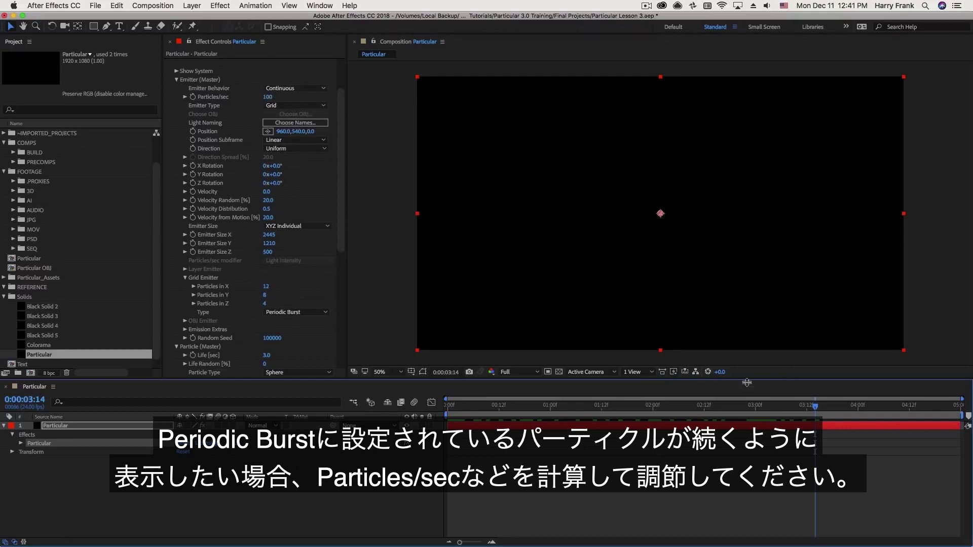
drag(789, 408, 819, 408)
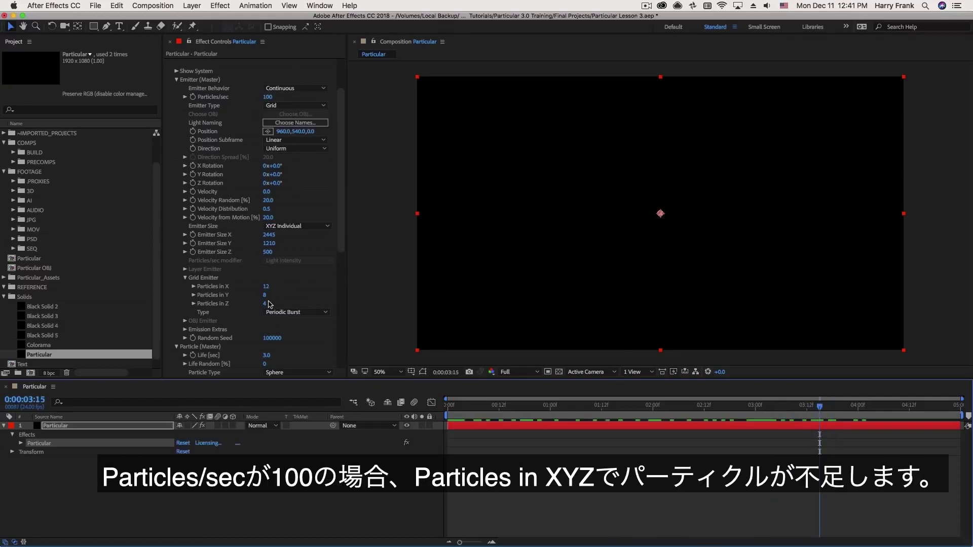
drag(919, 413, 875, 418)
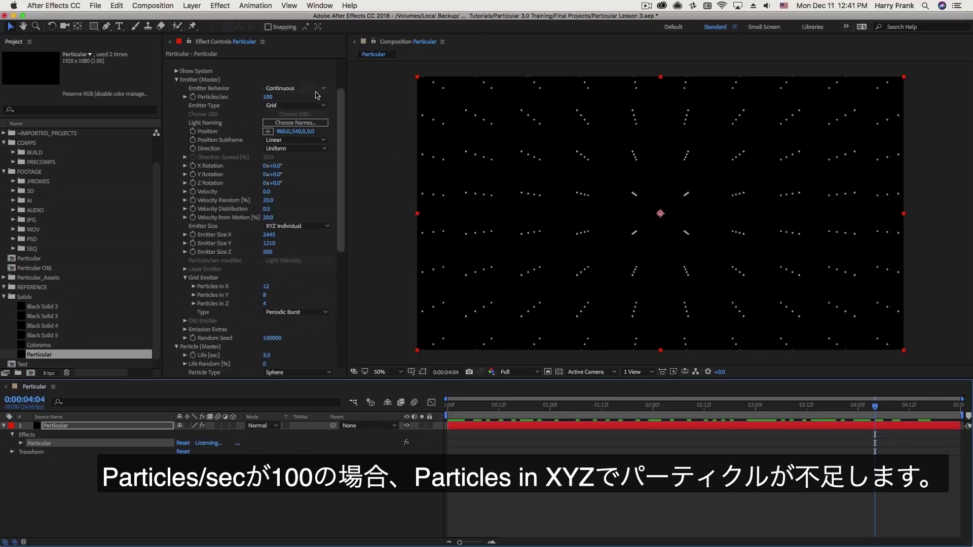
drag(268, 97, 270, 97)
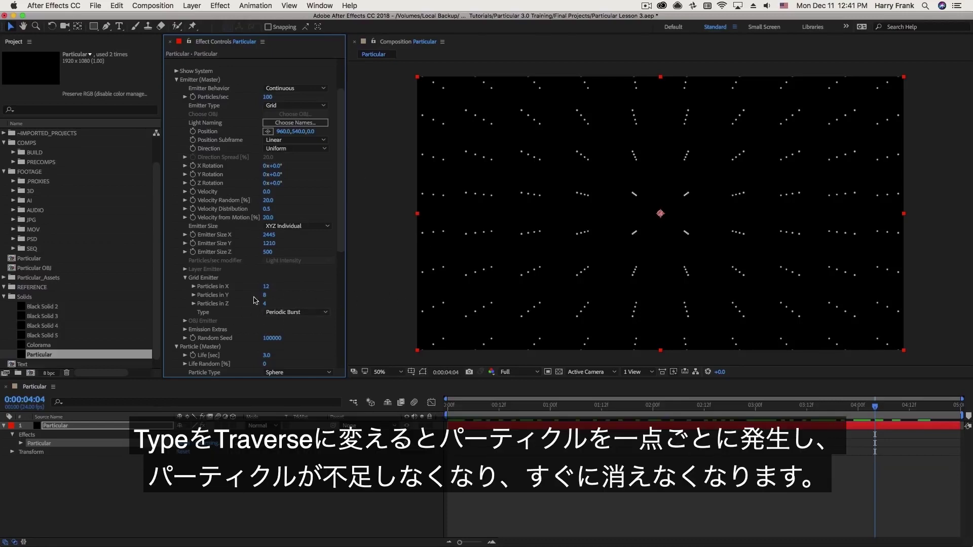
Step: Set the Grid Emitter's Type to Traverse and preview the point-by-point emission from near the start of the timeline
click(293, 312)
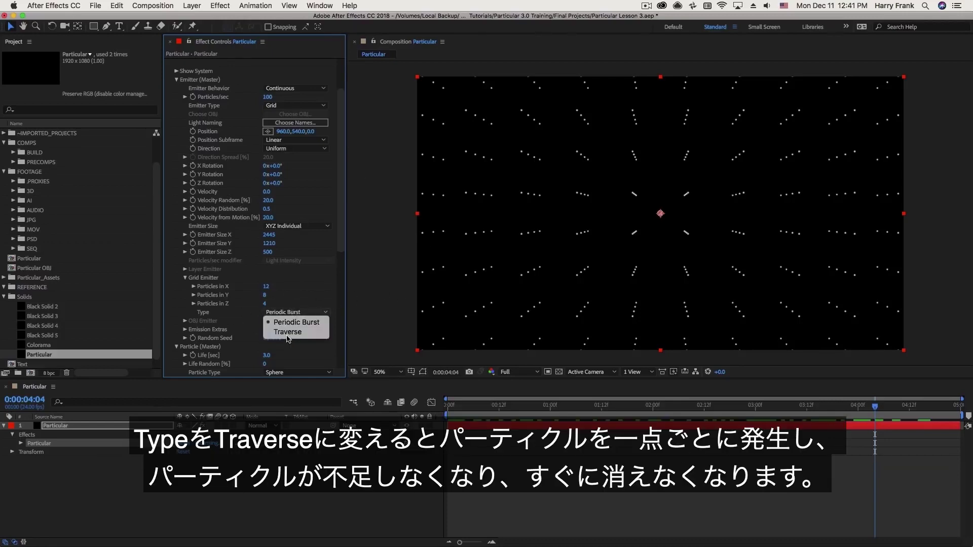
click(280, 332)
drag(457, 406, 496, 416)
key(space)
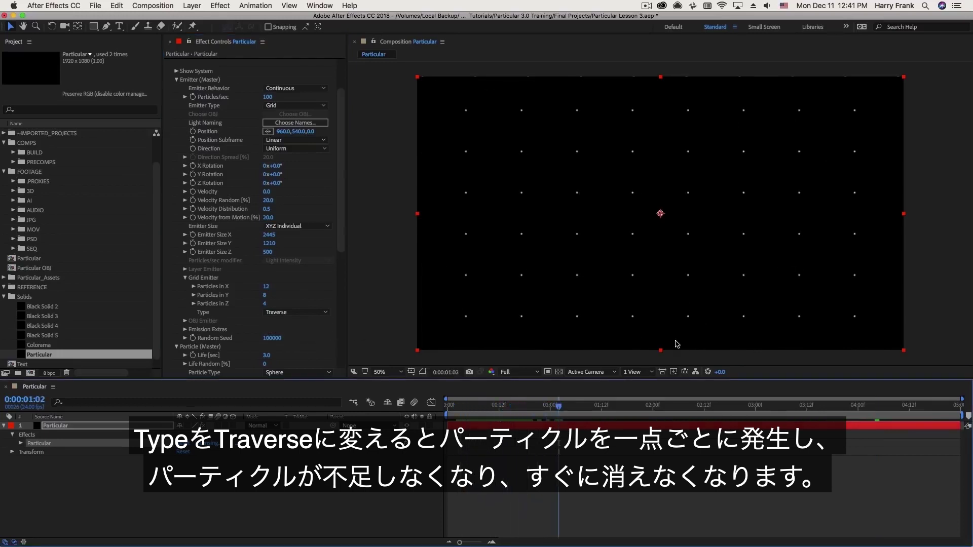
drag(547, 406, 814, 417)
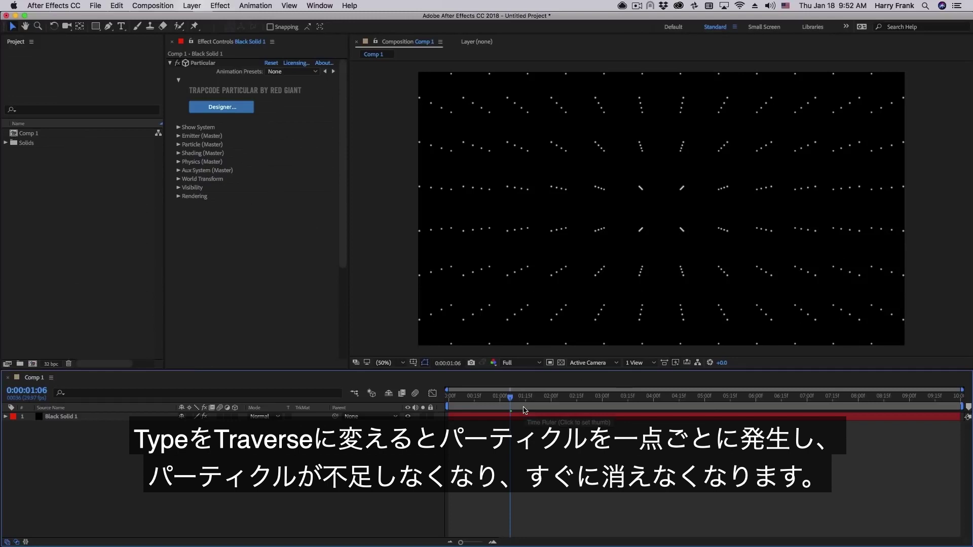
Step: Open the Designer for the Black Solid 1 layer and load the Hexagon Grid preset from the Backgrounds multiple-system presets
click(230, 108)
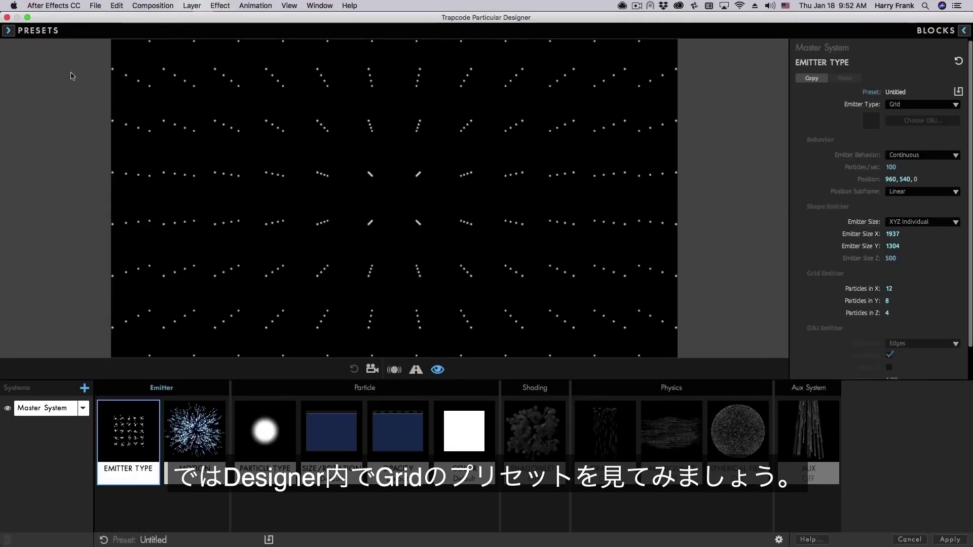
click(8, 30)
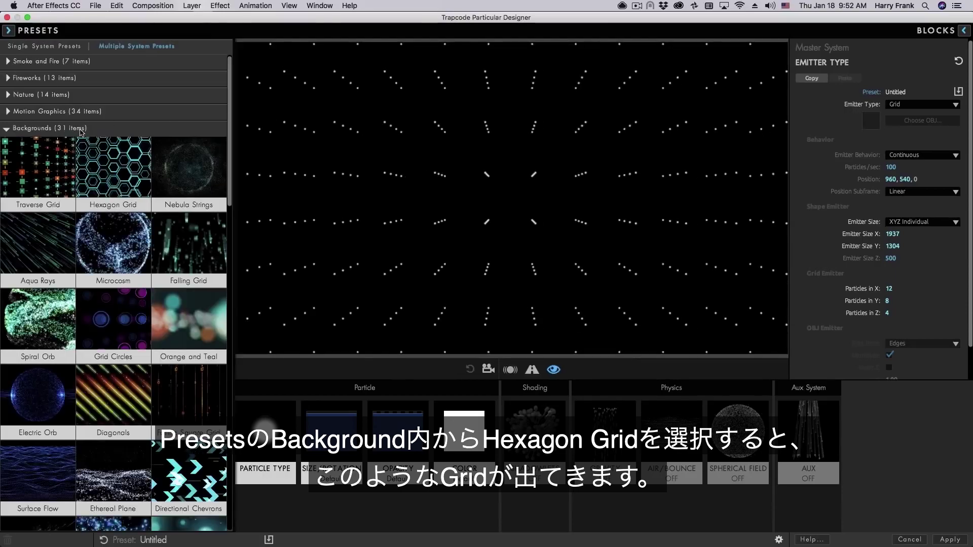
click(105, 156)
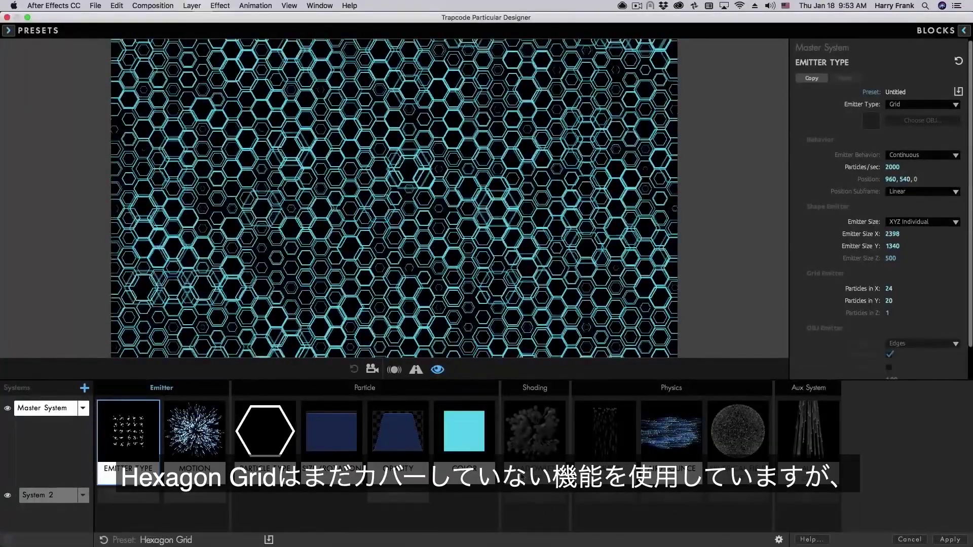
Step: Solo Master System and System 2 in turn to compare their hexagon patterns, and restore the combined view
click(8, 408)
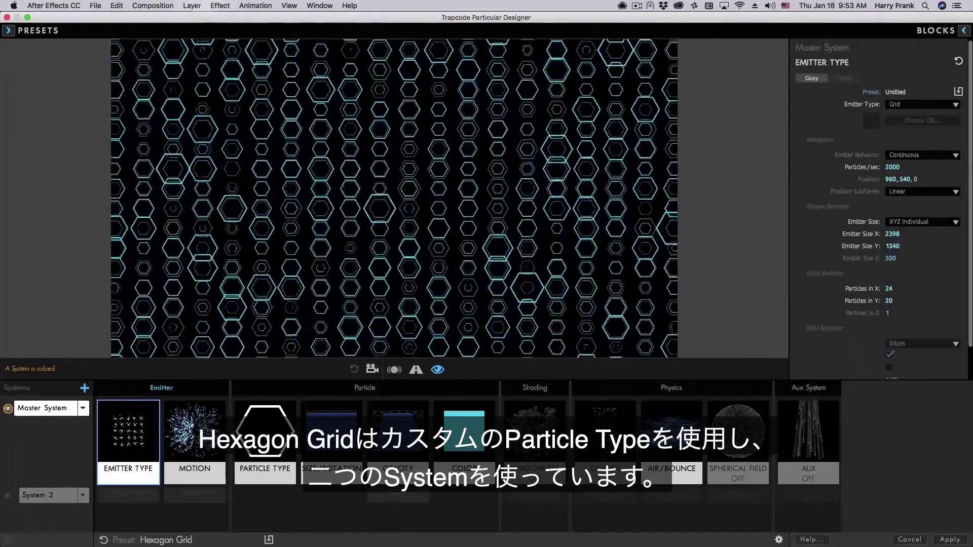
click(60, 495)
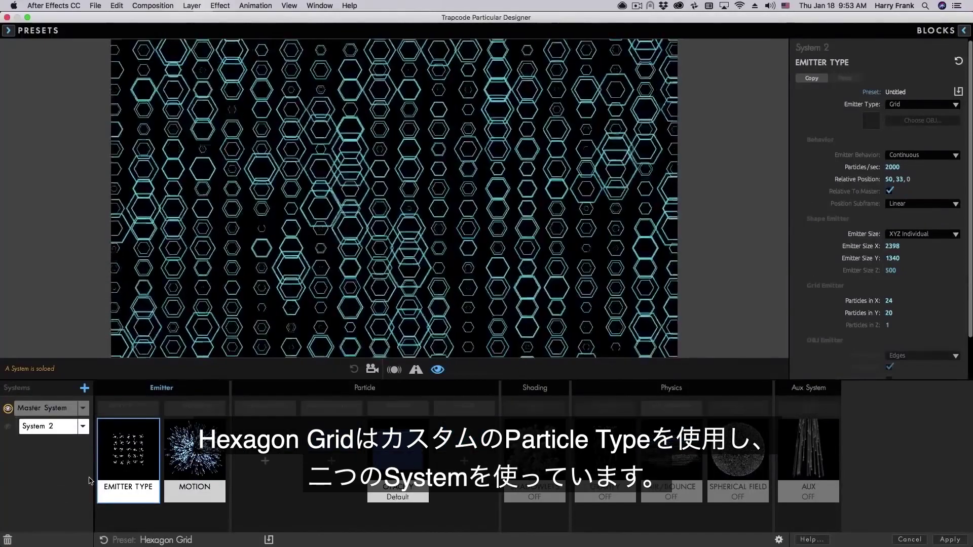
click(8, 427)
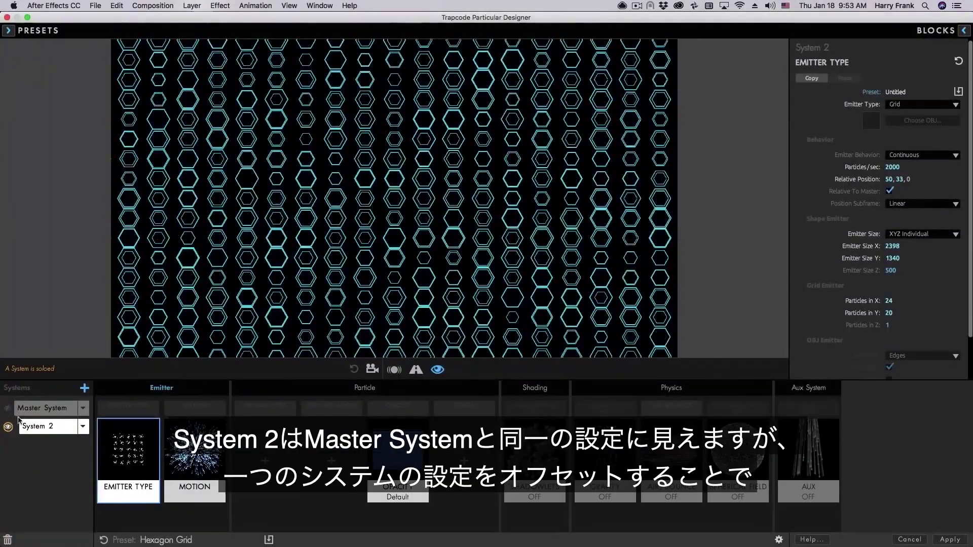
click(8, 427)
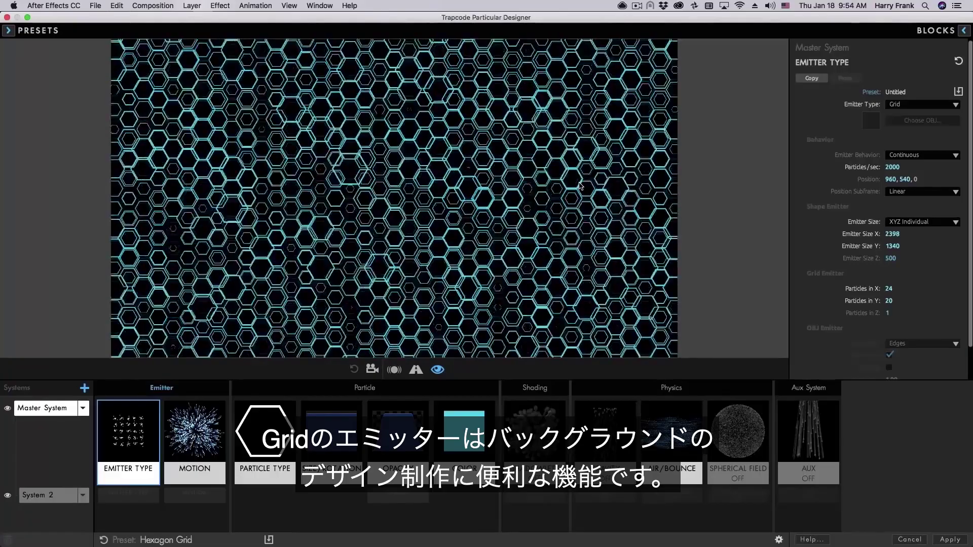
Step: Review the emitter types available for Master System and keep Grid selected
click(920, 105)
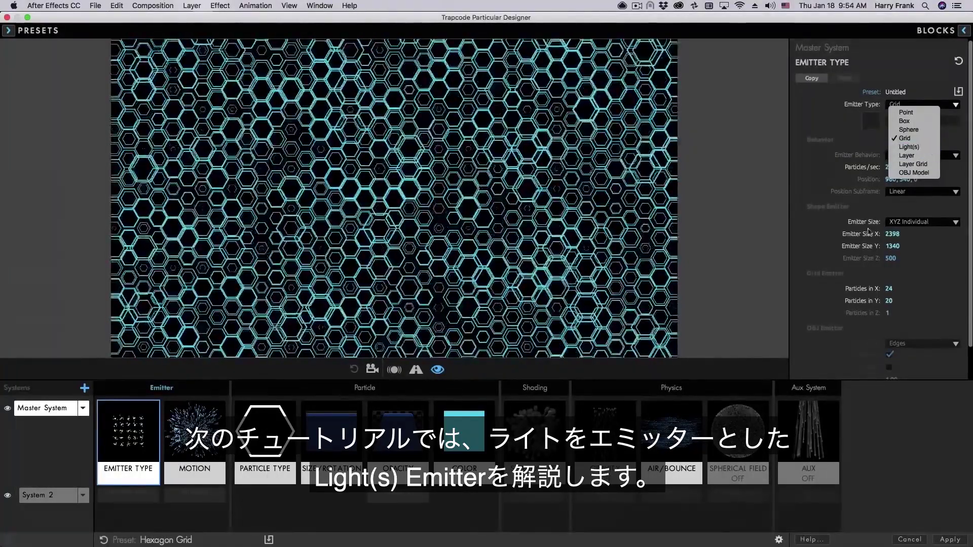
click(898, 138)
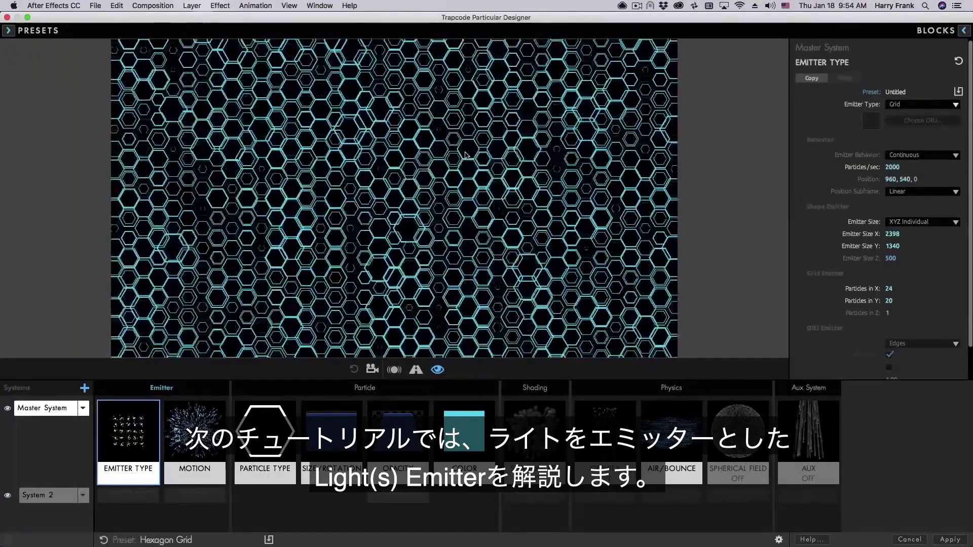